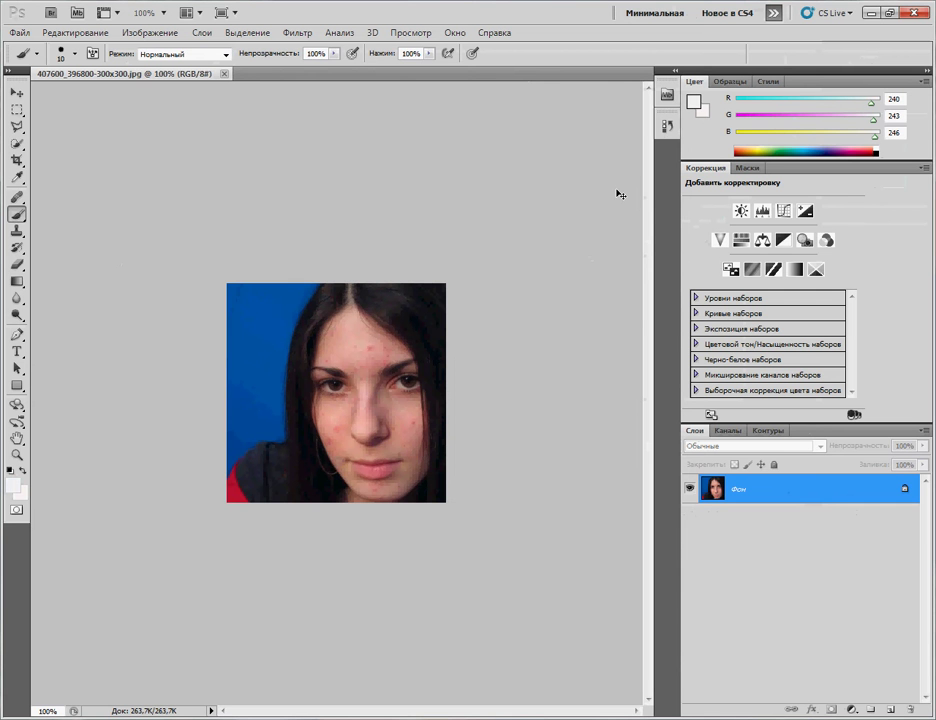
Examine the skin blemishes on the face in the portrait photo up close and at full view.
key("ctrl+plus")
key("ctrl+plus")
key("ctrl+minus")
key("ctrl+minus")
key("ctrl+minus")
key("ctrl+plus")
key("ctrl+plus")
scroll(620, 194, "up", 1)
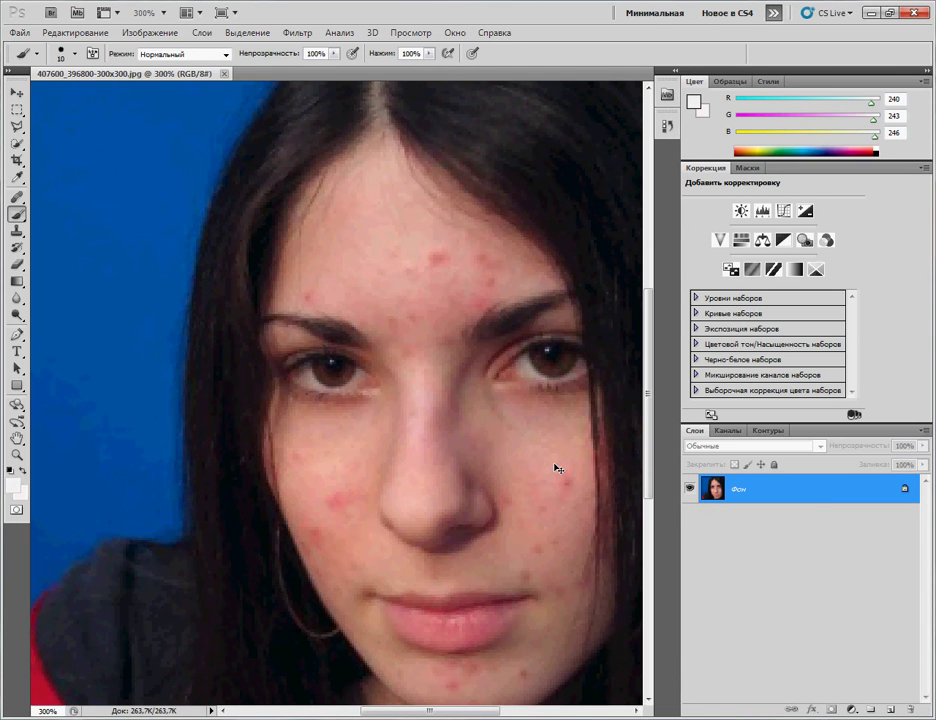
scroll(557, 468, "down", 2)
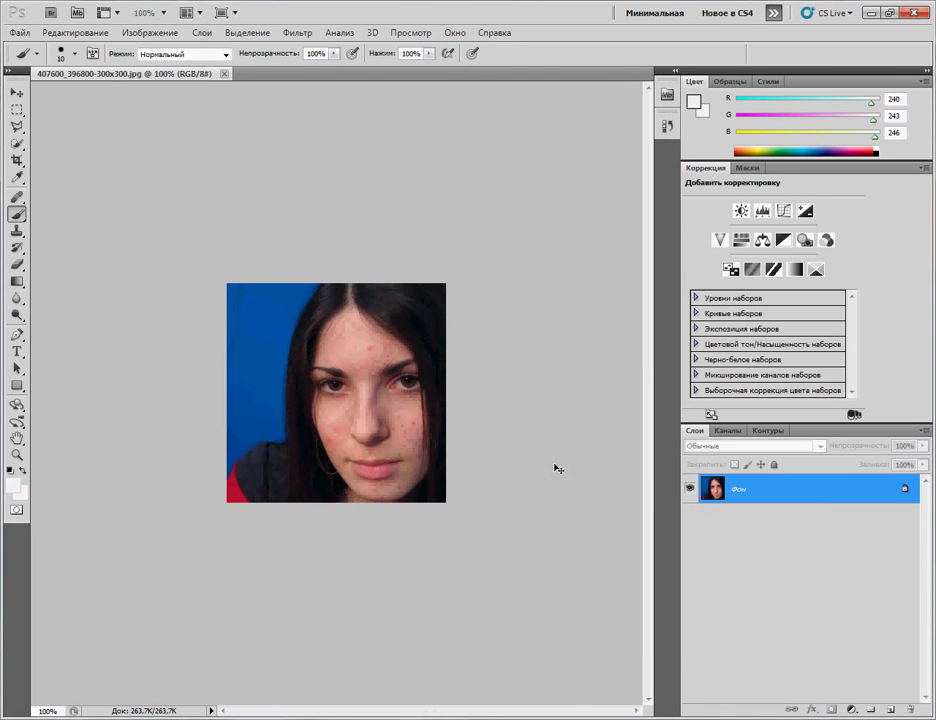
With the Healing Brush, retouch the large red forehead spot and the one above the left eyebrow using clean forehead skin.
left_click(18, 199)
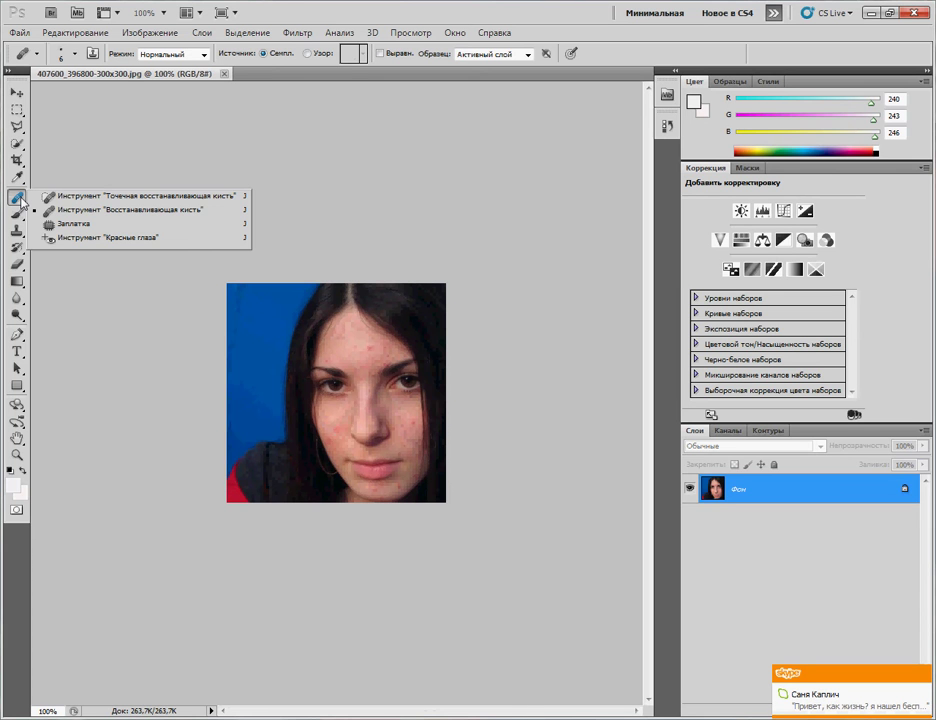
left_click(88, 213)
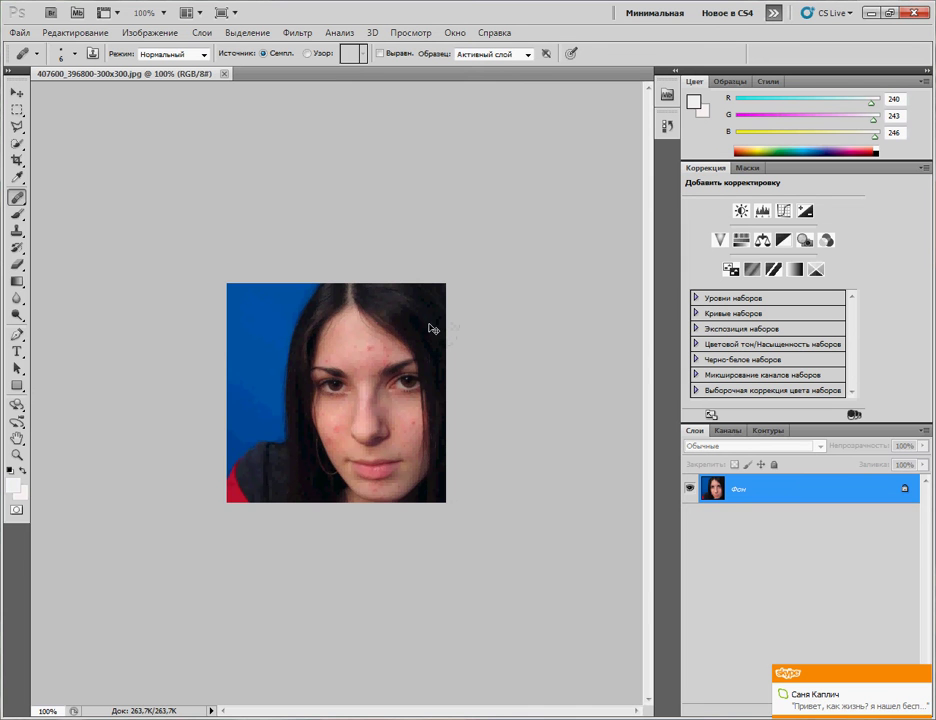
key("ctrl+plus")
key("ctrl+plus")
key("ctrl+plus")
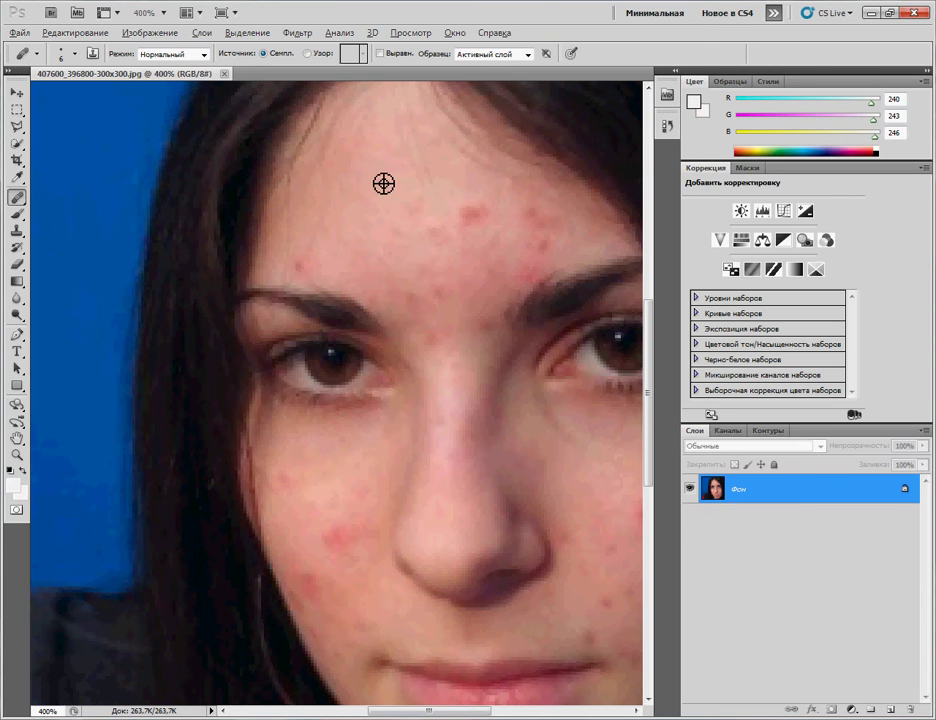
left_click(477, 210)
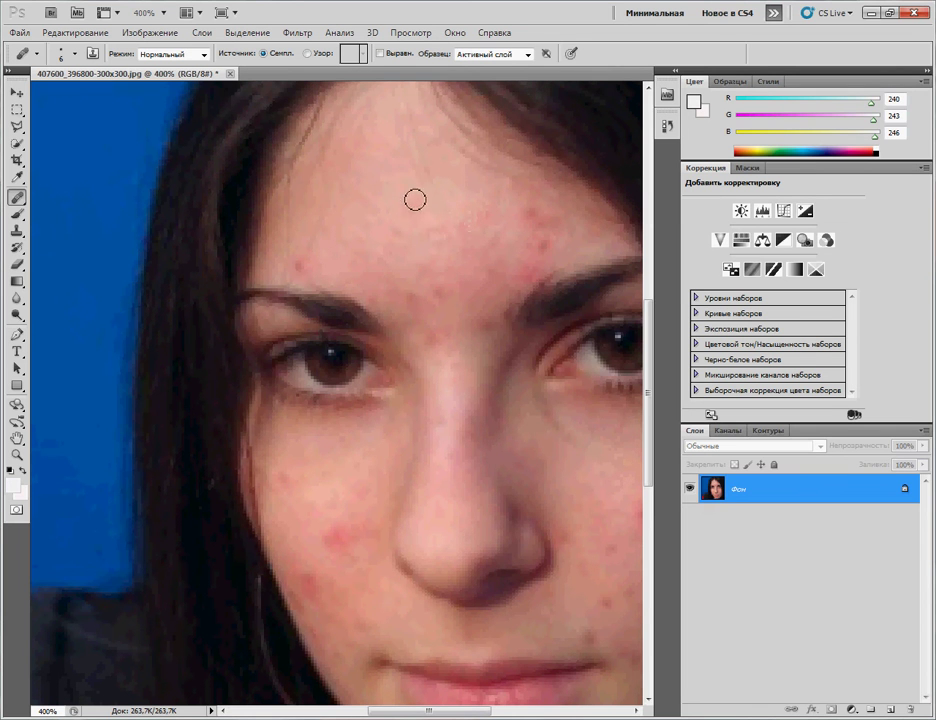
left_click(370, 175, "alt")
left_click(302, 265)
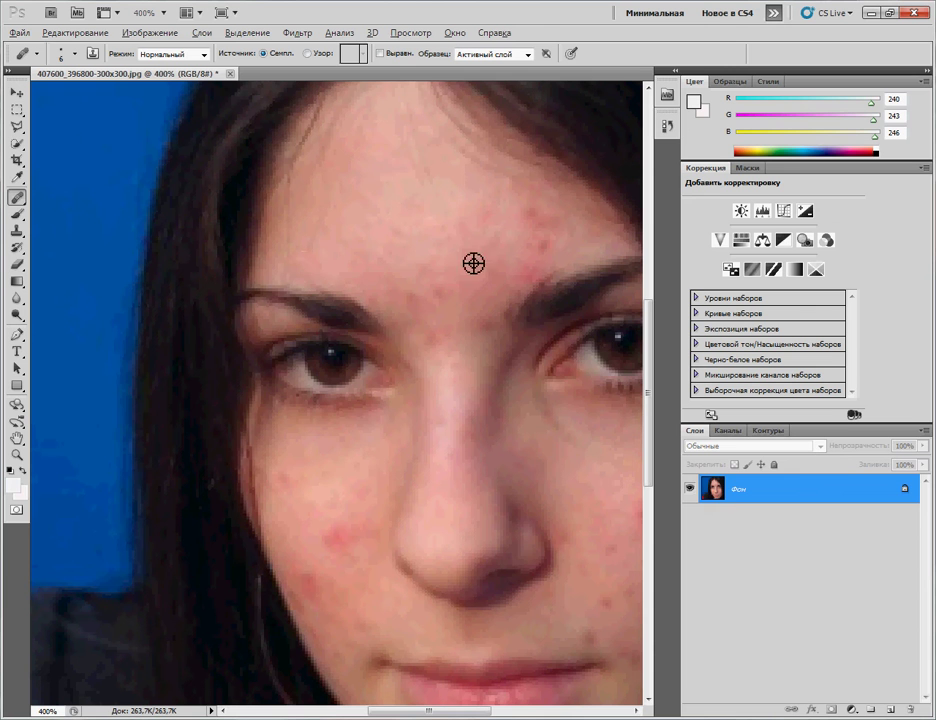
Heal the red spots between the eyebrows with skin sampled from the upper forehead.
left_click(402, 149, "alt")
left_click(457, 330)
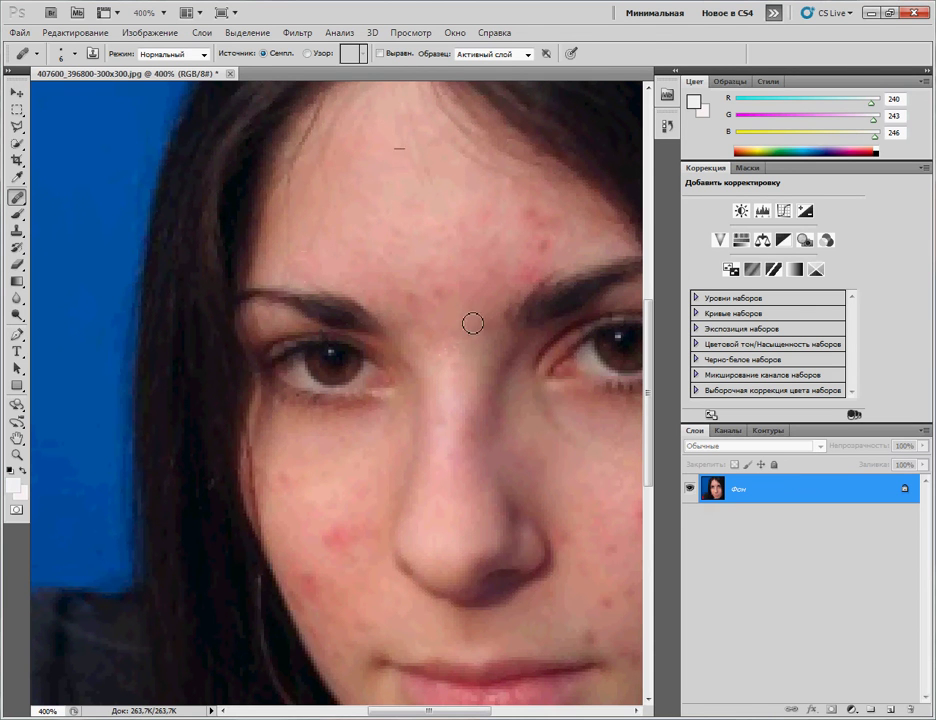
left_click(490, 322)
left_click(443, 295)
left_click(412, 293)
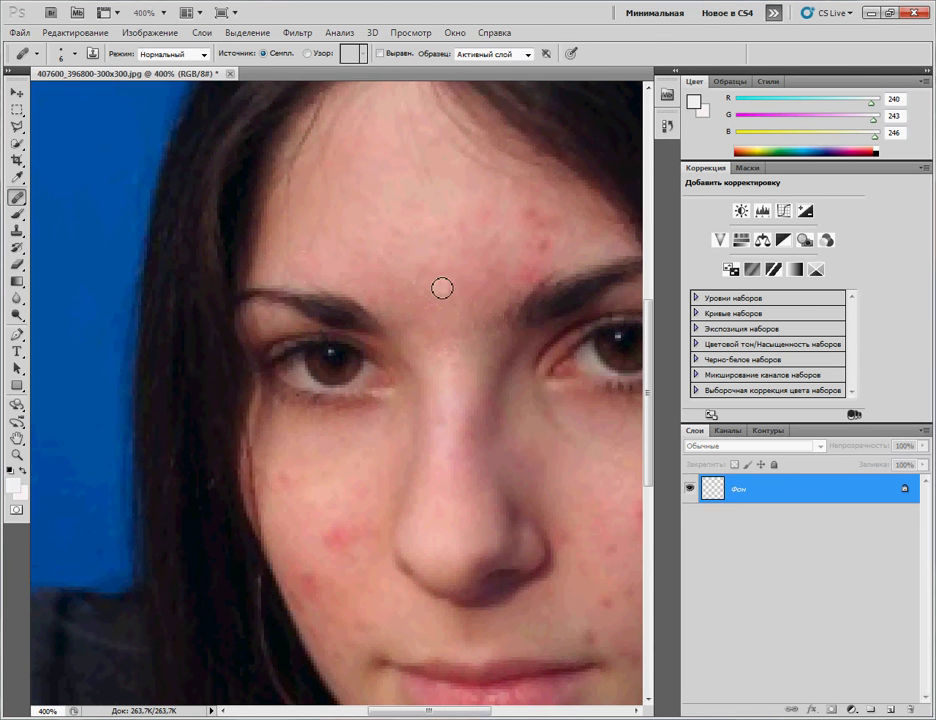
Heal the cluster of red spots above the photo's right eyebrow with clean skin sampled from the mid-forehead.
left_click(403, 179, "alt")
left_click(527, 216)
left_click(543, 244)
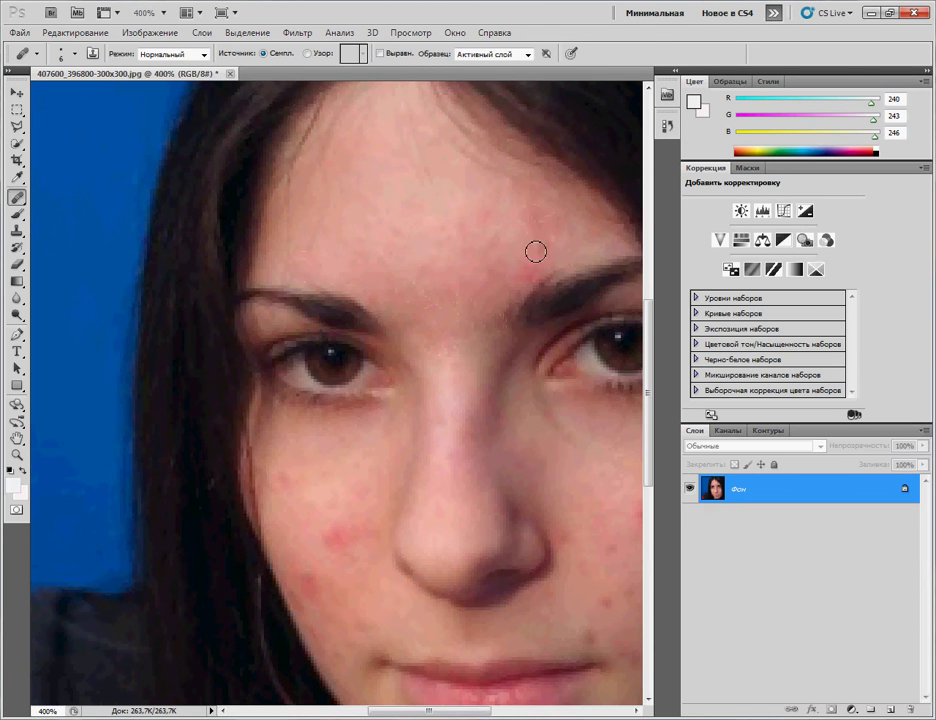
left_click(527, 272)
left_click(530, 253)
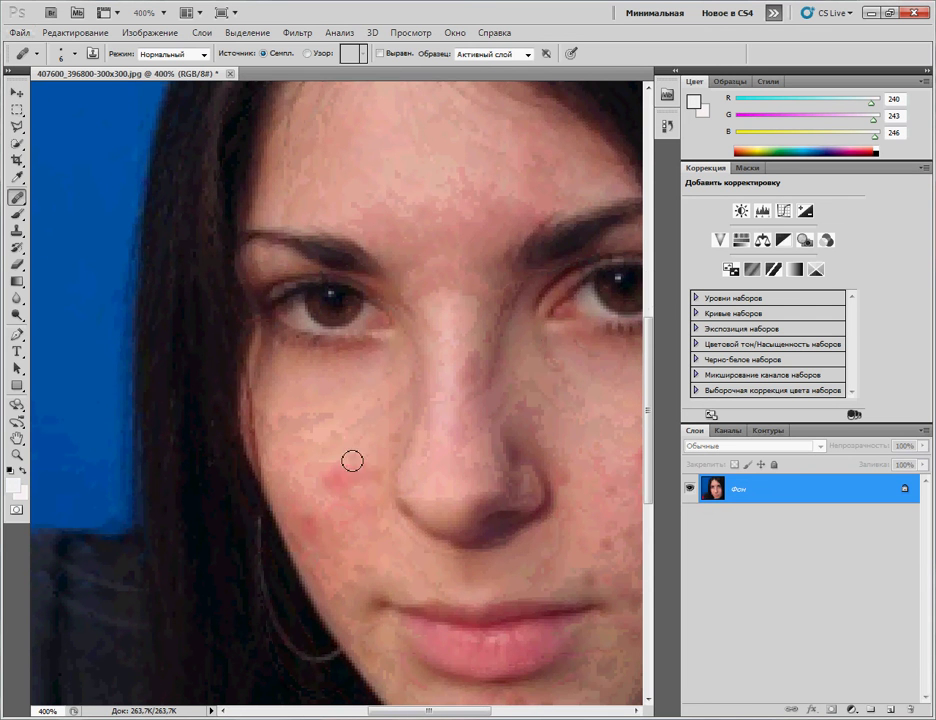
Heal the red blemishes on the photo's left cheek, from beside the nose to the hairline.
left_click(339, 499)
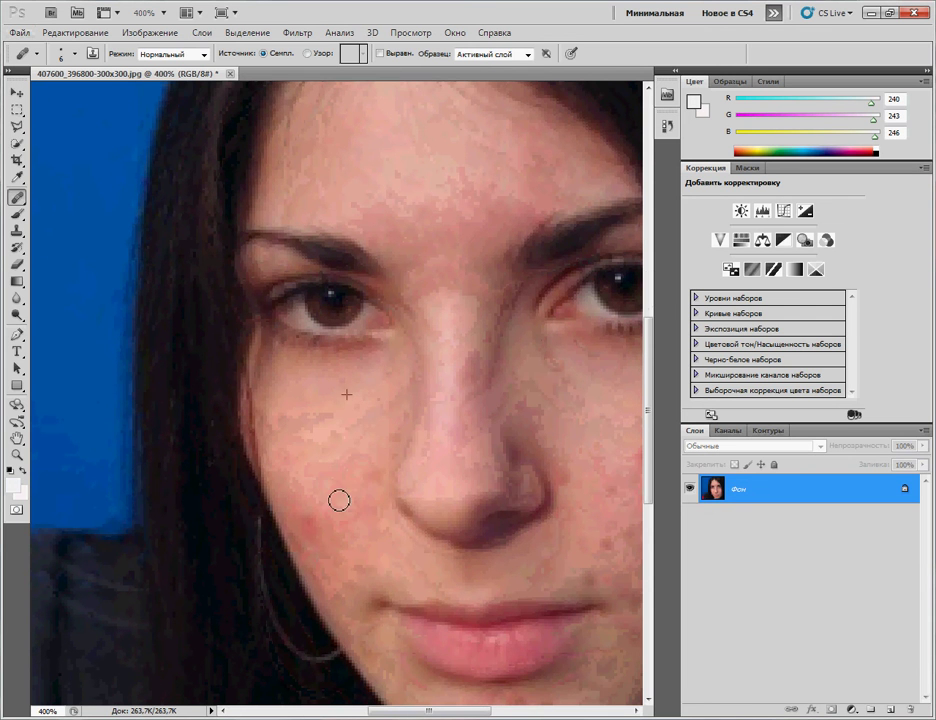
mouse_move(304, 530)
left_mouse_down()
mouse_move(314, 543)
mouse_move(263, 515)
left_mouse_up()
left_click(308, 534)
left_click(341, 448, "alt")
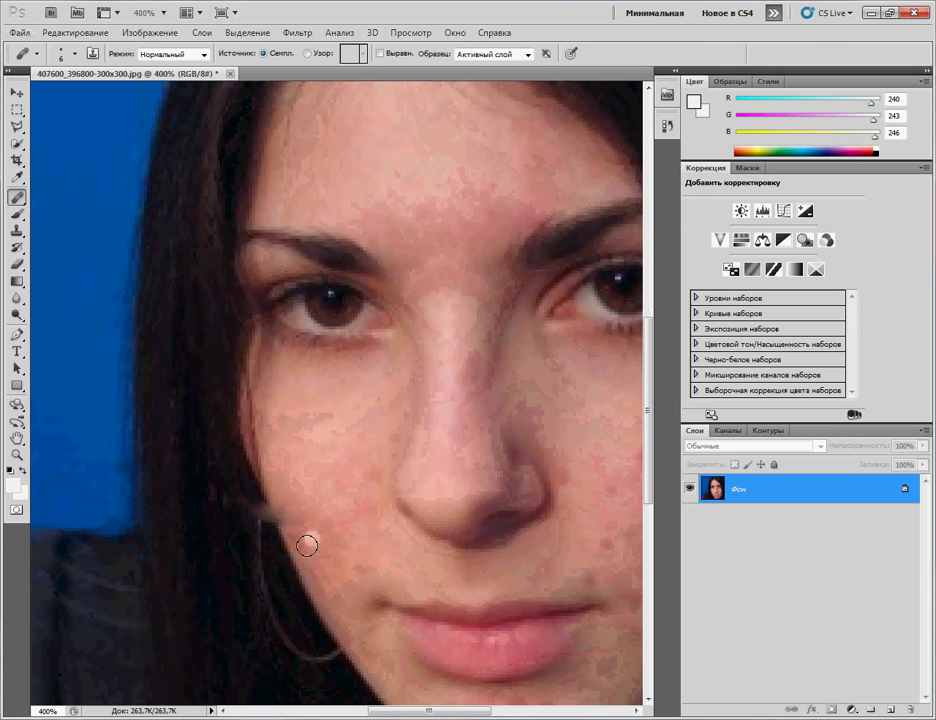
left_click(289, 517)
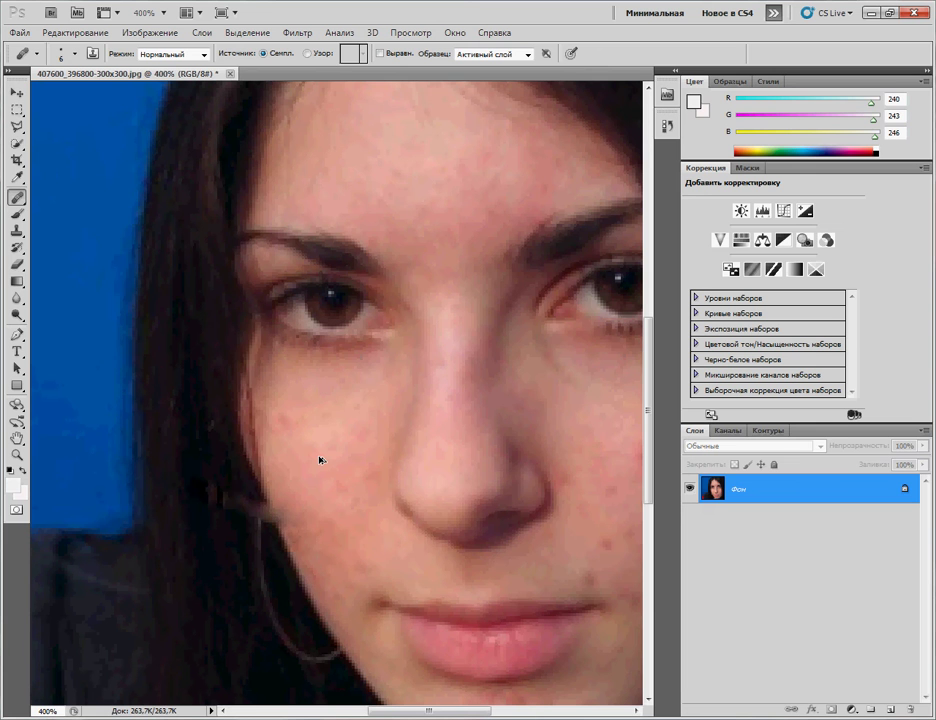
left_click(309, 508)
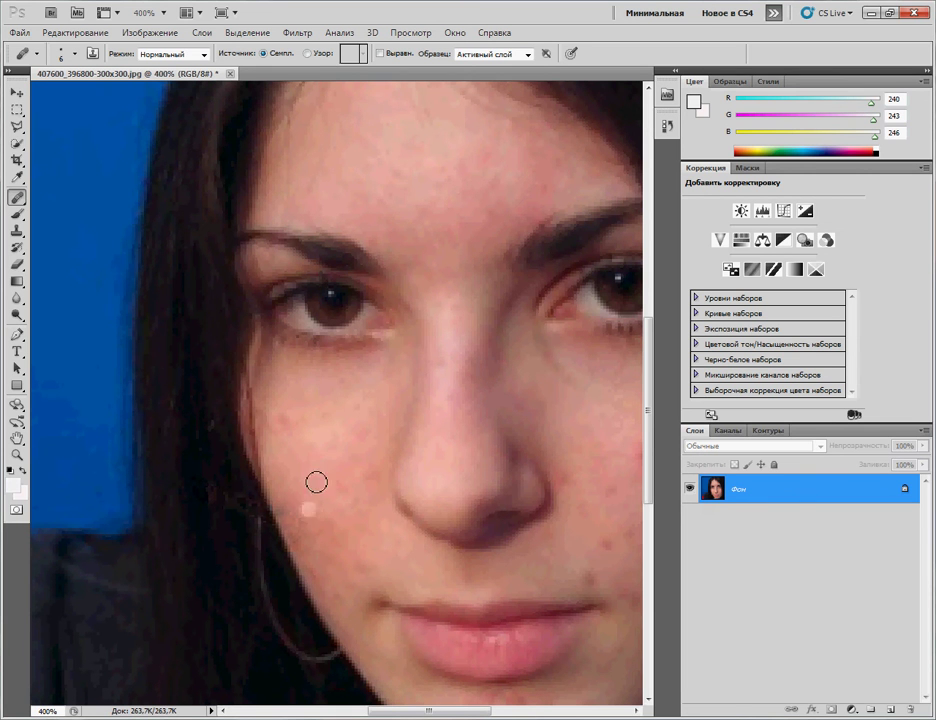
key("ctrl")
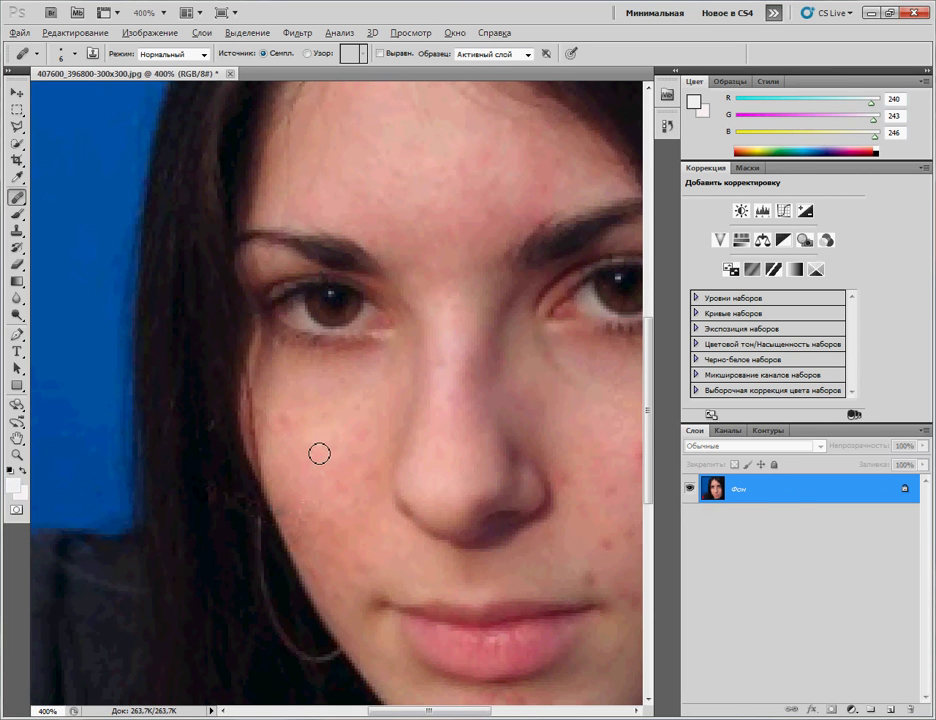
Resample clean cheek skin and heal the faint spot below the left eye and the cheek edge beside the earring.
left_click(332, 434, "alt")
left_click(290, 418)
left_click(324, 476, "alt")
left_click_drag(289, 533, 295, 544)
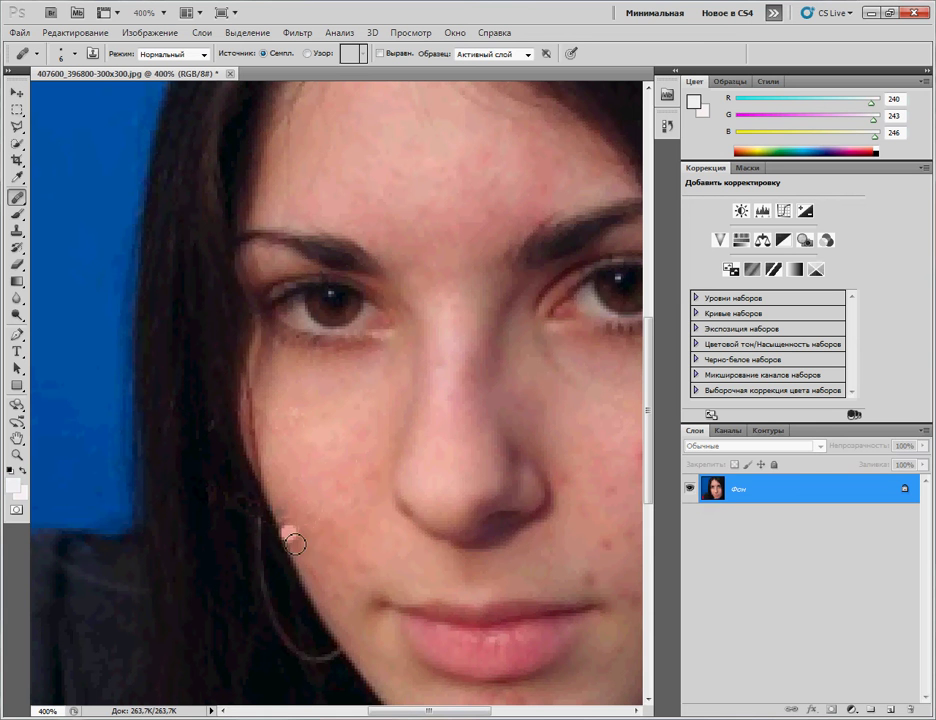
left_click(299, 547)
Heal the red spots in the middle of the chin, below the lower lip, with clean cheek and chin skin.
scroll(441, 482, "down", 3)
left_click(427, 483)
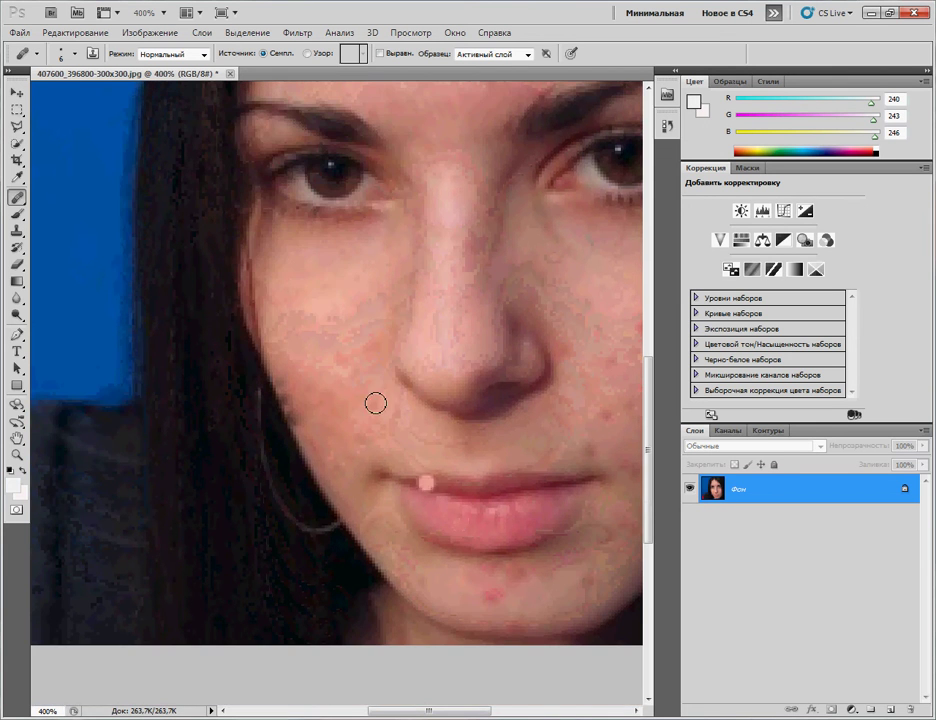
left_click(315, 328, "alt")
left_click(510, 609)
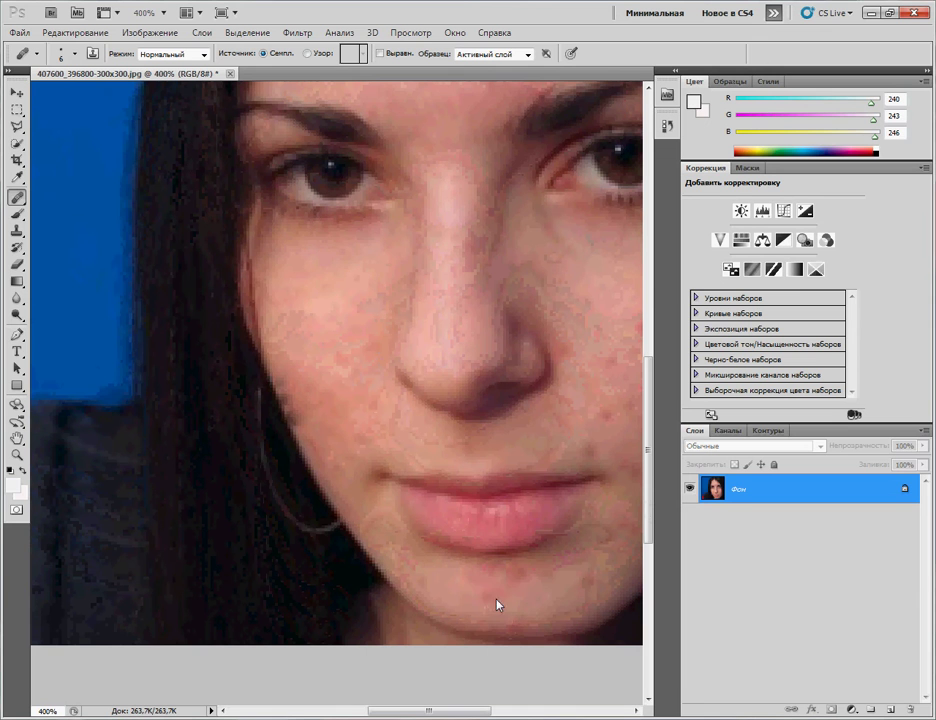
left_click(493, 597)
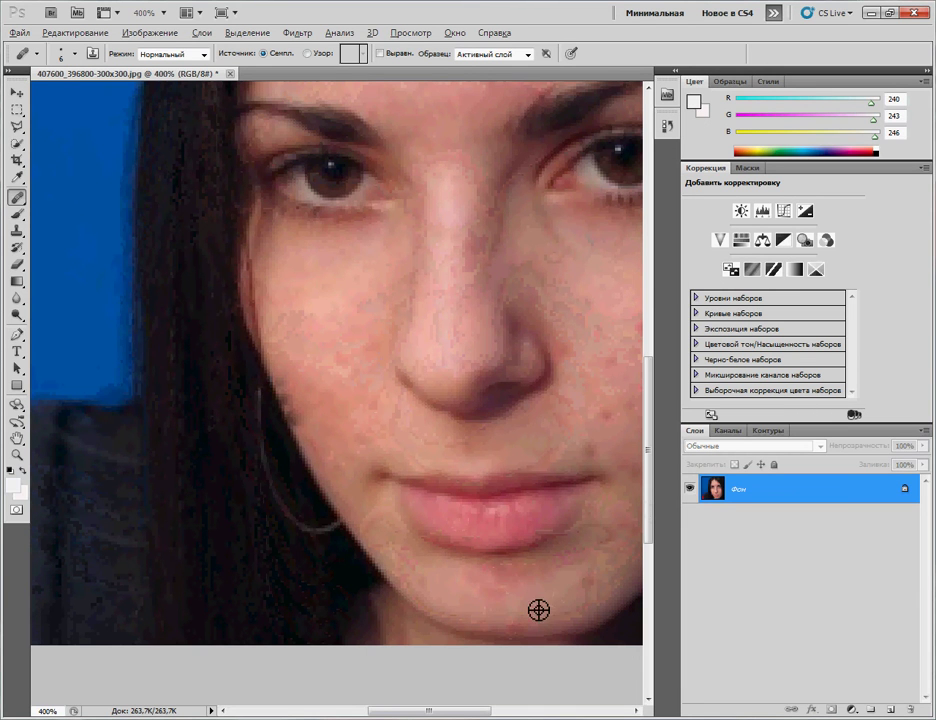
left_click(538, 610, "alt")
left_click(499, 602)
left_click(481, 588)
left_click(535, 603, "alt")
left_click(497, 572)
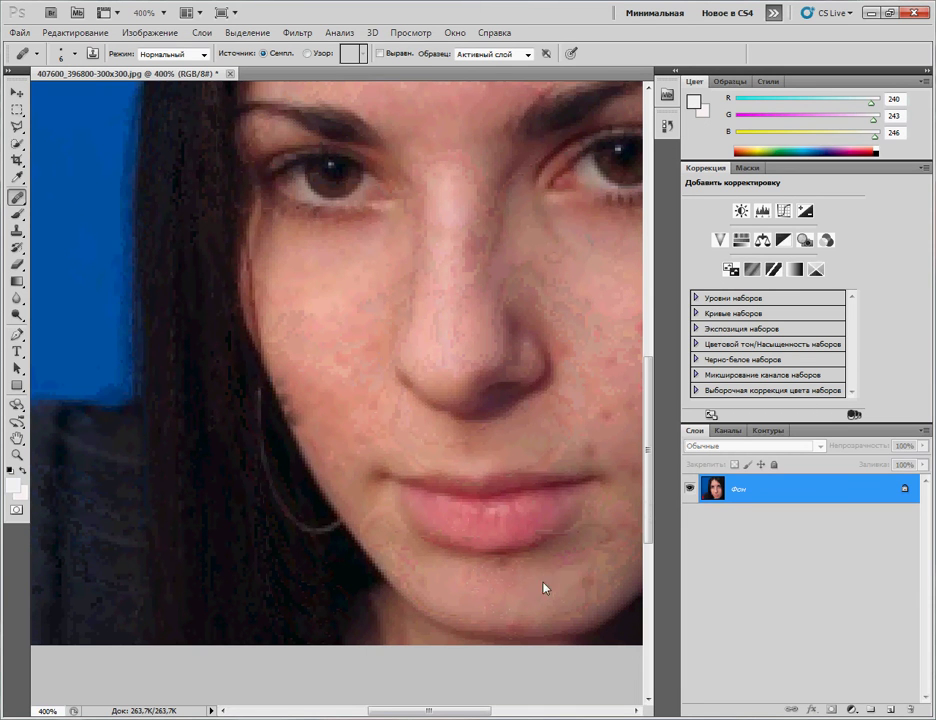
left_click(522, 627)
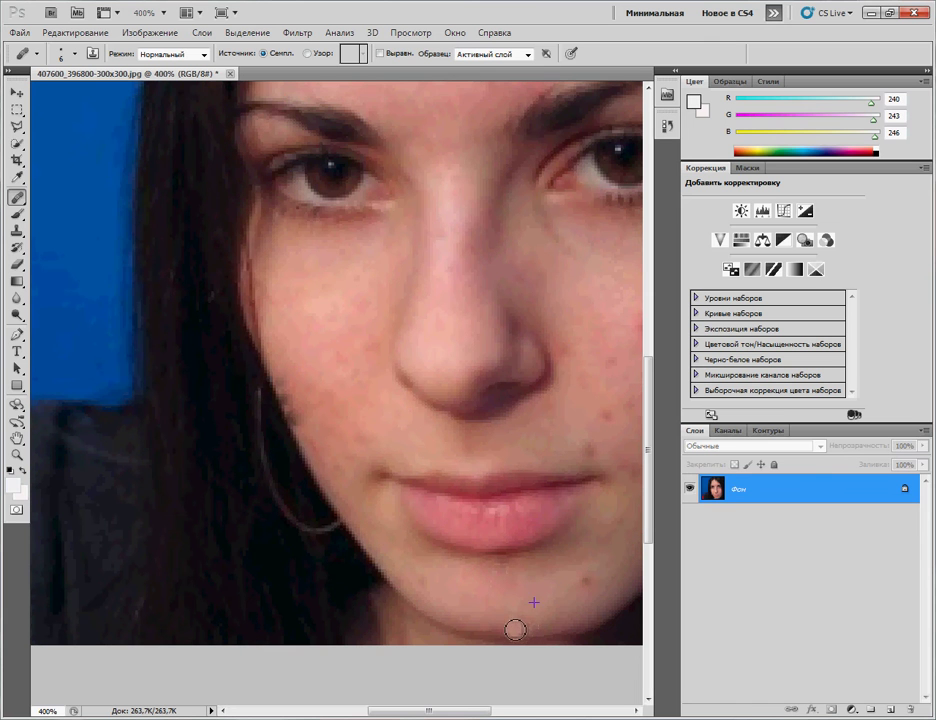
Heal the spots on the right side of the chin, near the mouth corner and on the lower right cheek.
left_click(586, 584)
left_click(608, 537)
left_click(591, 452)
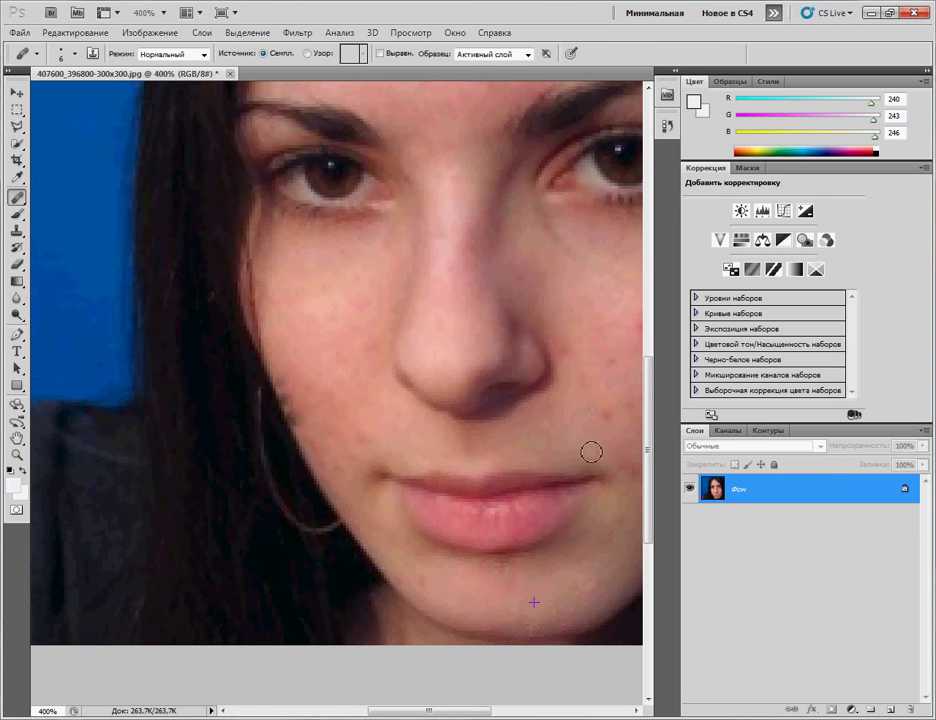
left_click(604, 416)
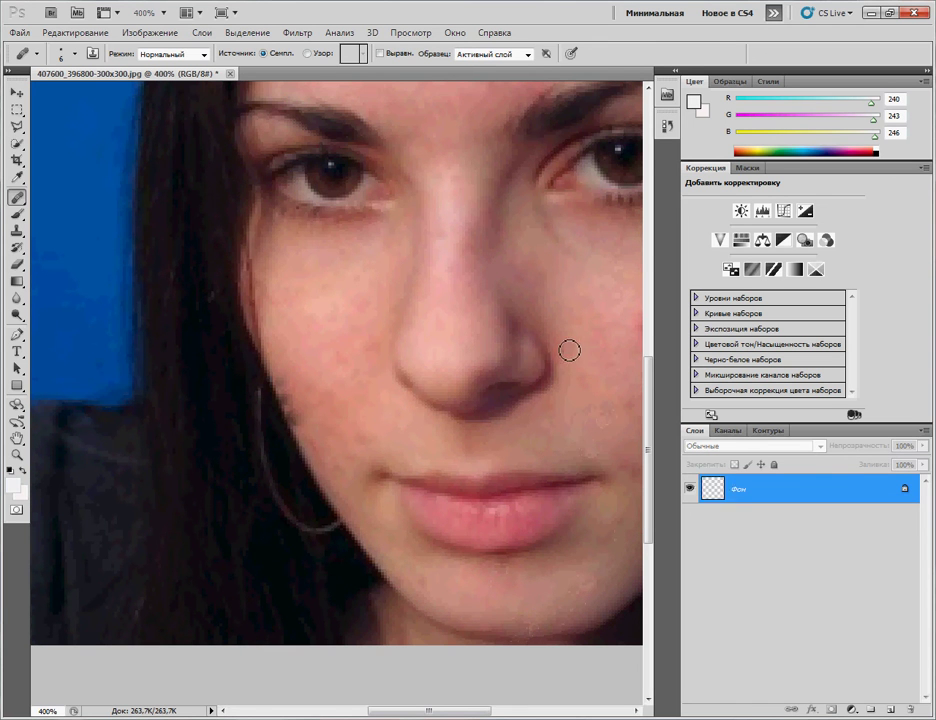
left_click_drag(476, 710, 495, 708)
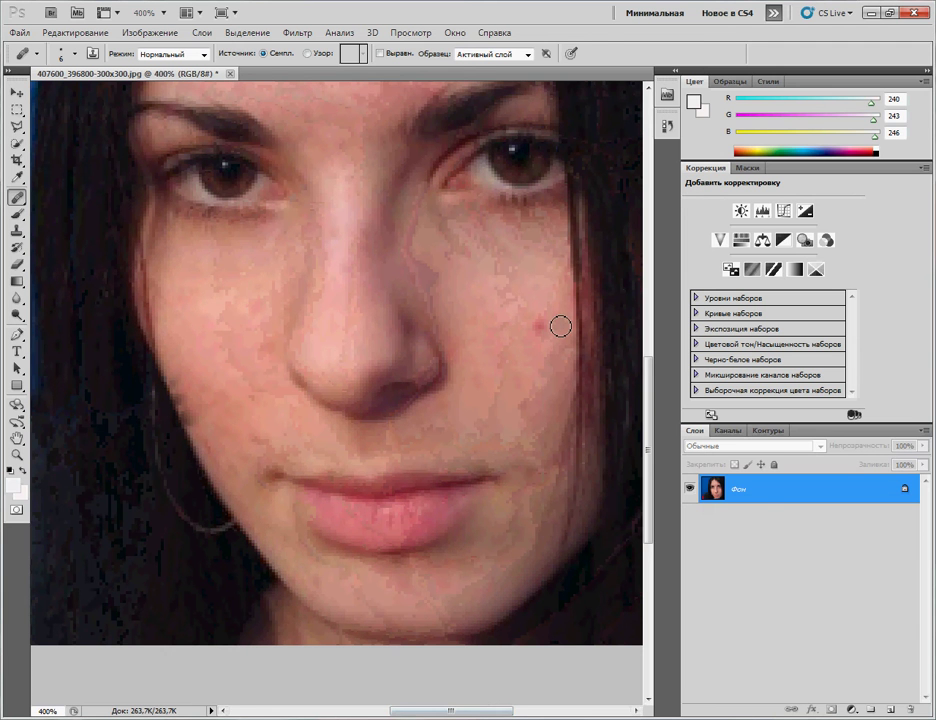
key("ctrl+z")
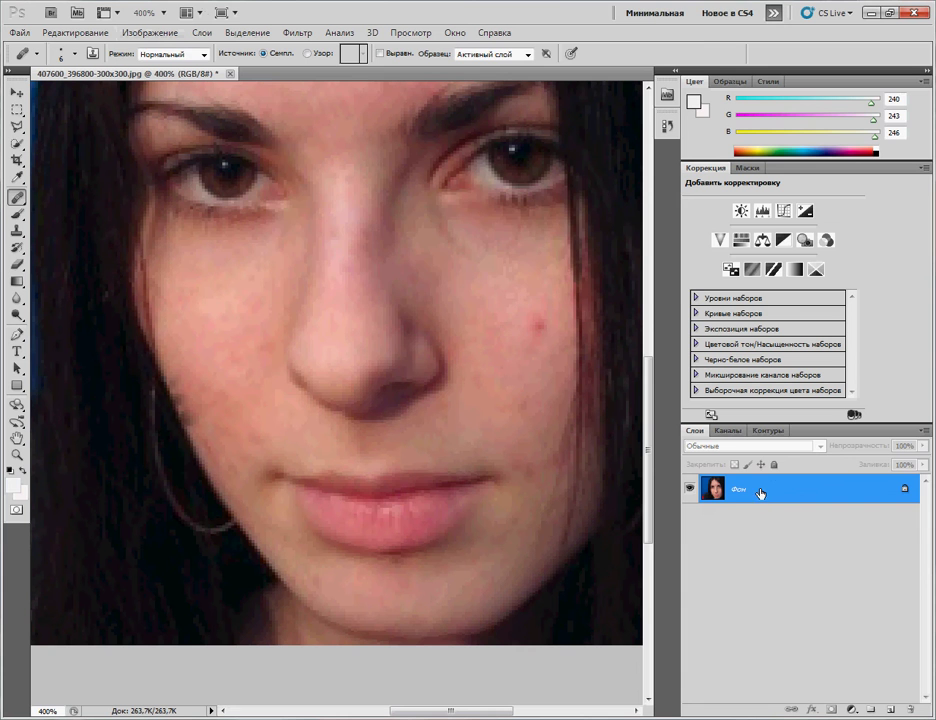
Convert the locked background into a regular layer and duplicate it.
double_click(760, 492)
left_click(636, 241)
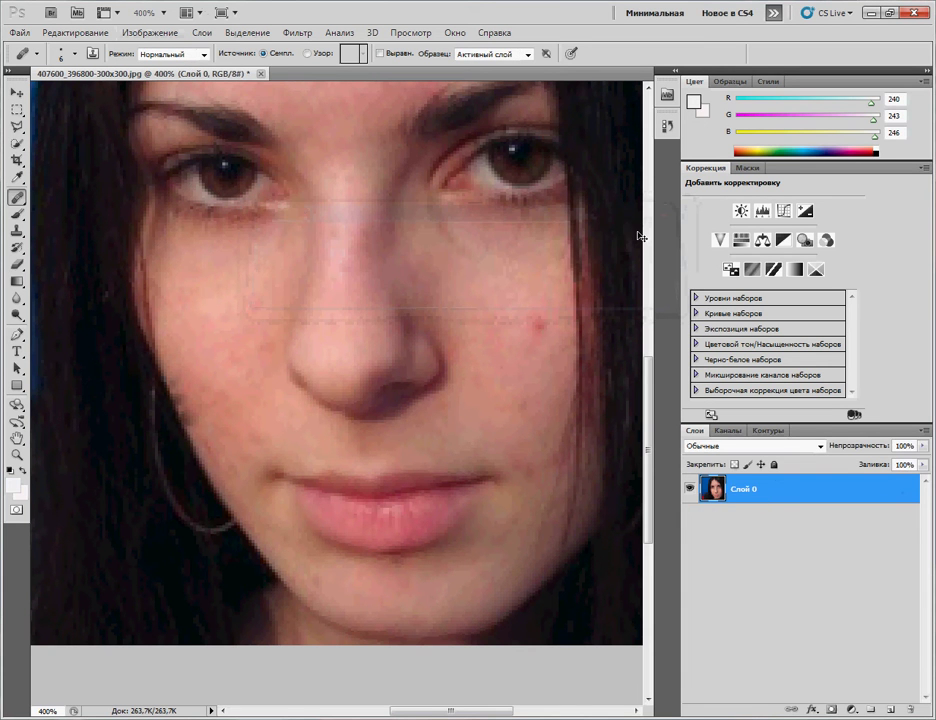
key("ctrl+j")
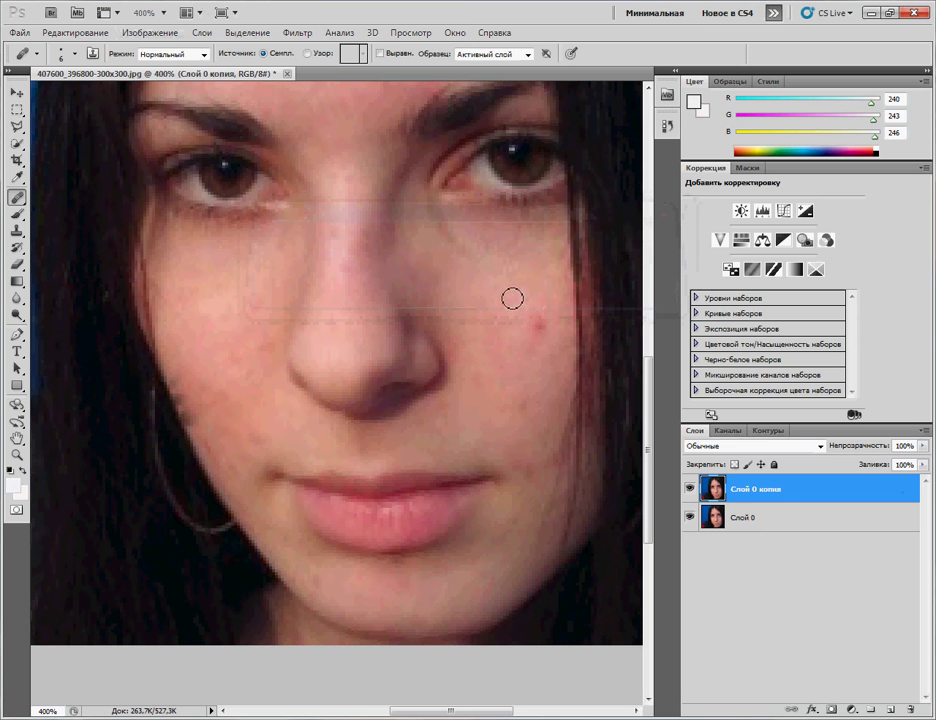
On the layer copy, heal the spots running down the photo's right cheek with skin sampled beside the nose.
left_click(464, 297, "alt")
left_click(540, 327)
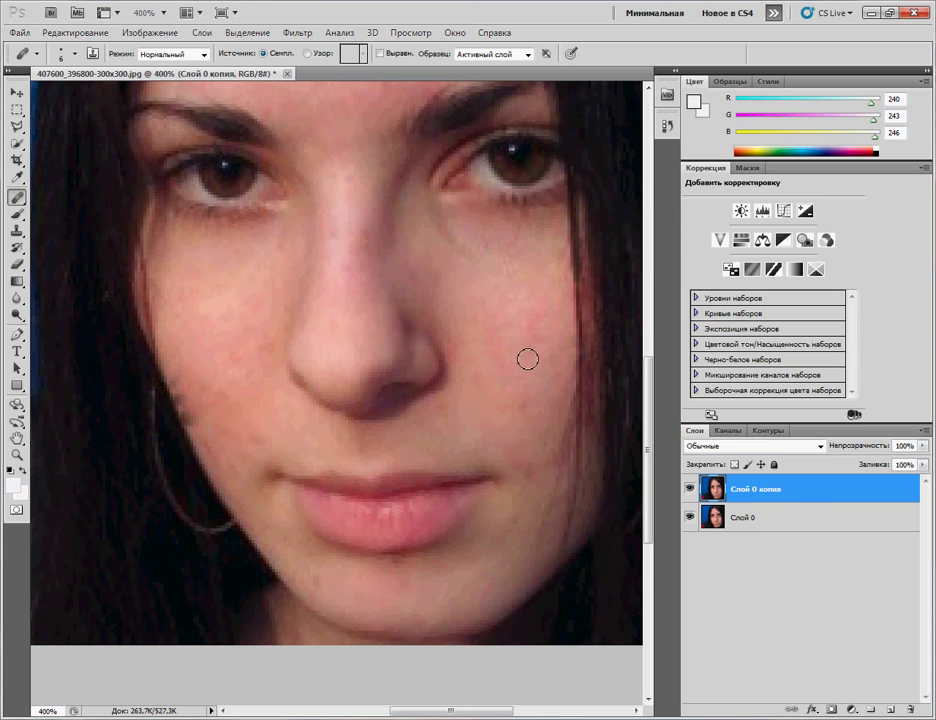
left_click(527, 396)
left_click(522, 420)
left_click(543, 472)
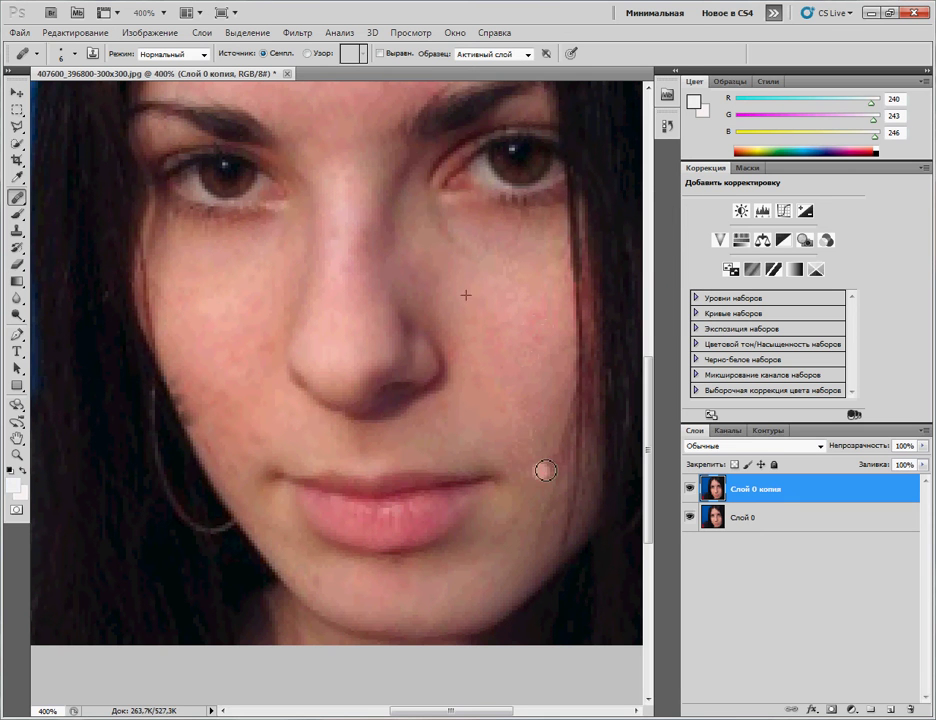
left_click(564, 454)
Check the retouched face at a smaller zoom and duplicate the healed layer copy.
scroll(291, 238, "up", 2)
scroll(291, 238, "up", 2)
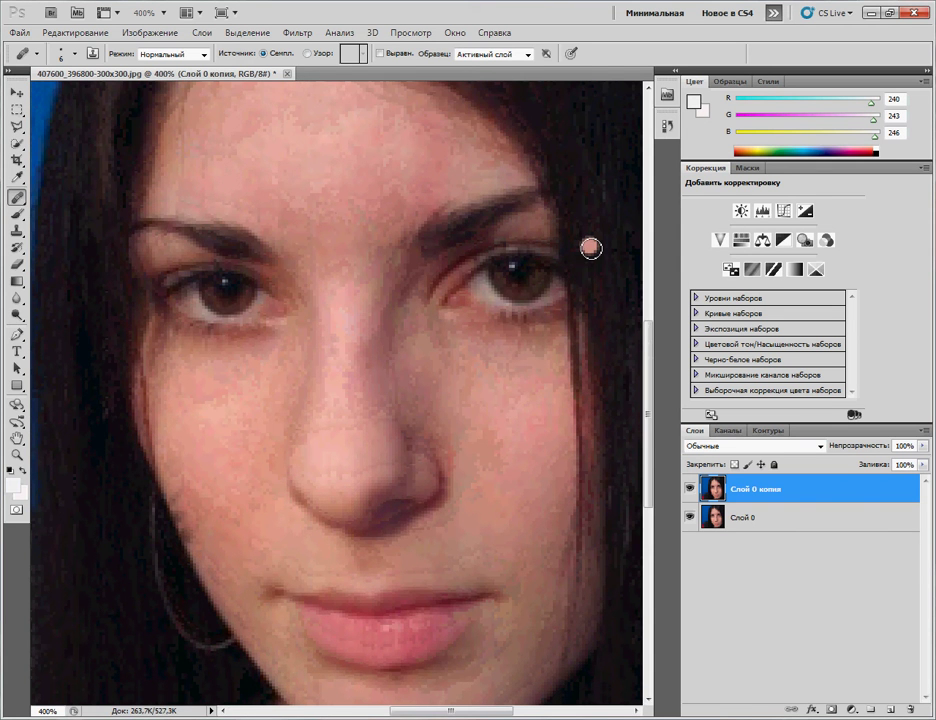
scroll(591, 248, "down", 2)
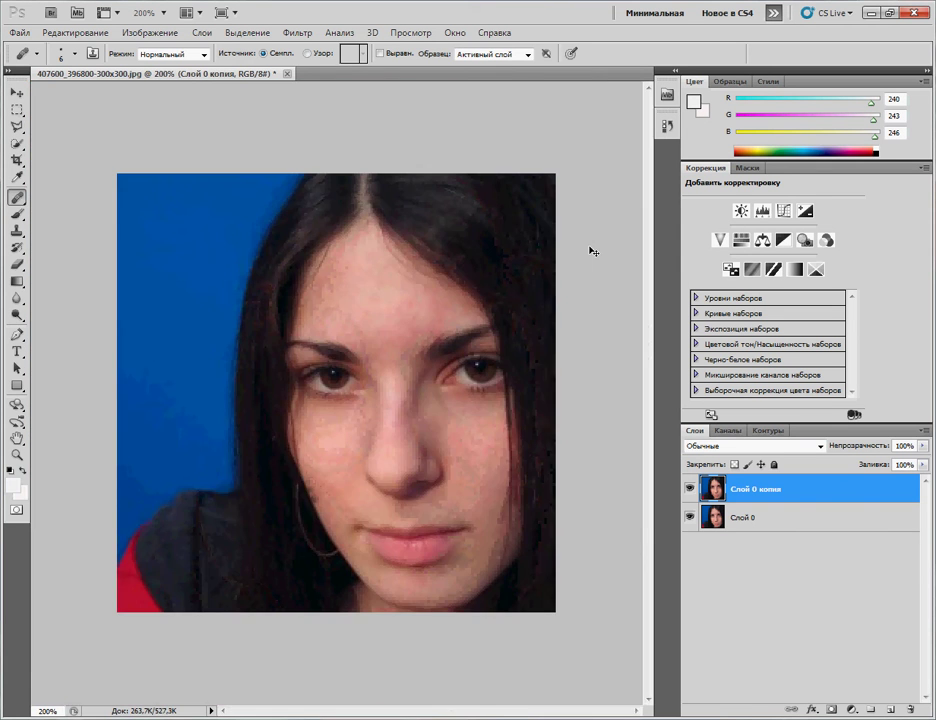
scroll(592, 251, "up", 1)
scroll(592, 251, "down", 1)
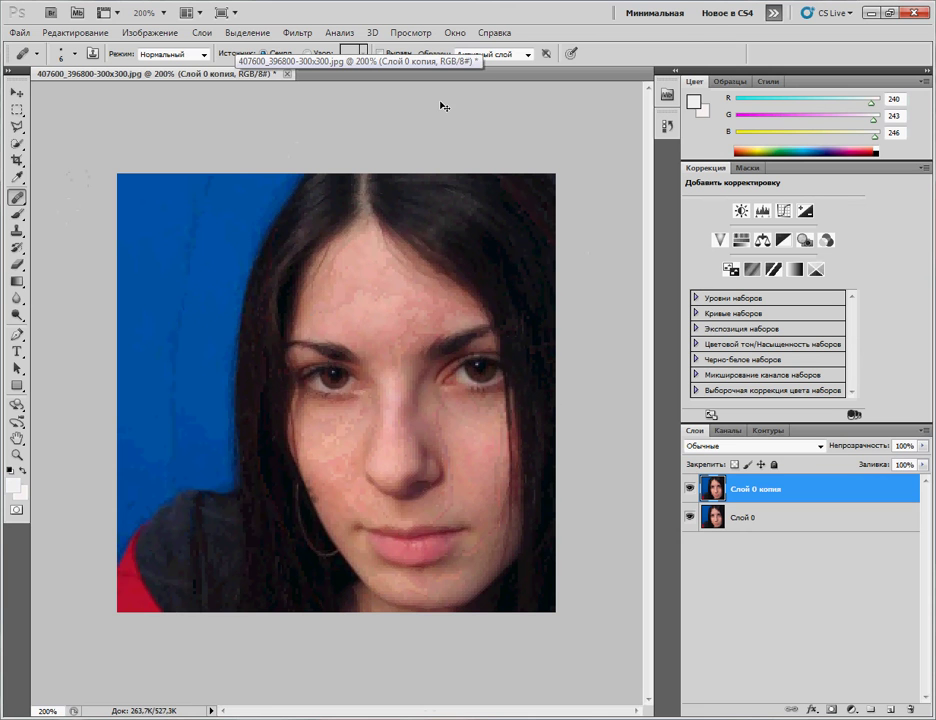
key("ctrl+j")
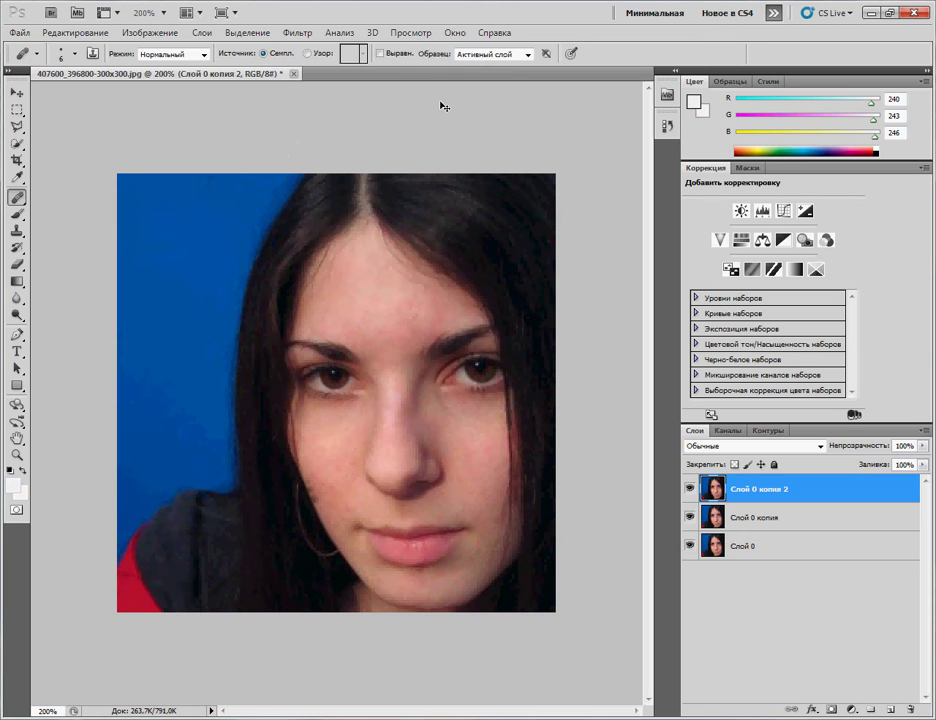
Apply a Gaussian Blur with a 4.0-pixel radius to the uppermost layer copy.
left_click(291, 33)
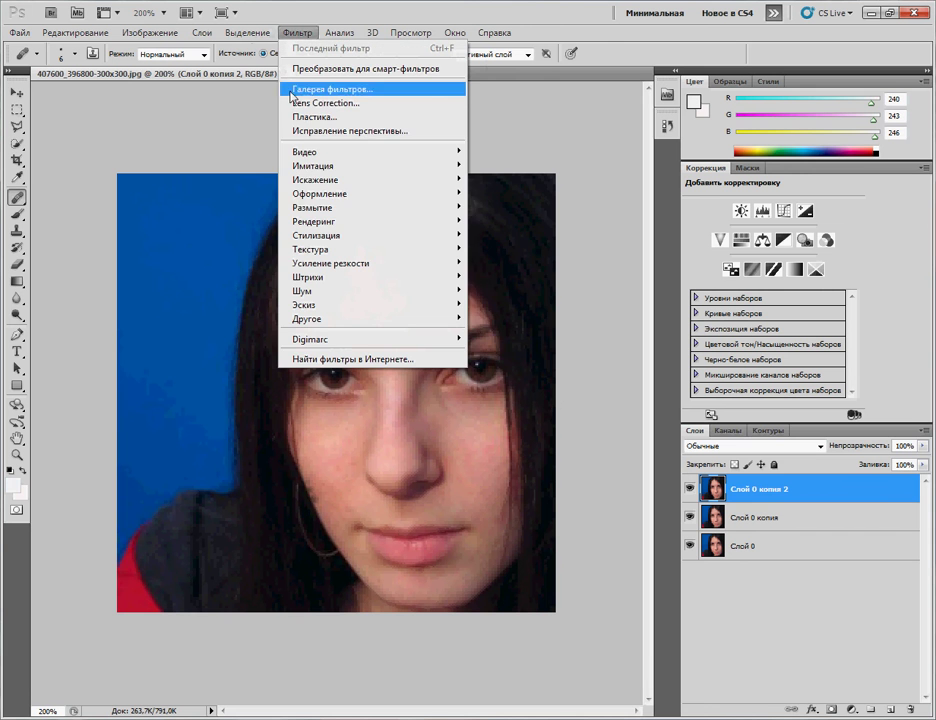
mouse_move(339, 211)
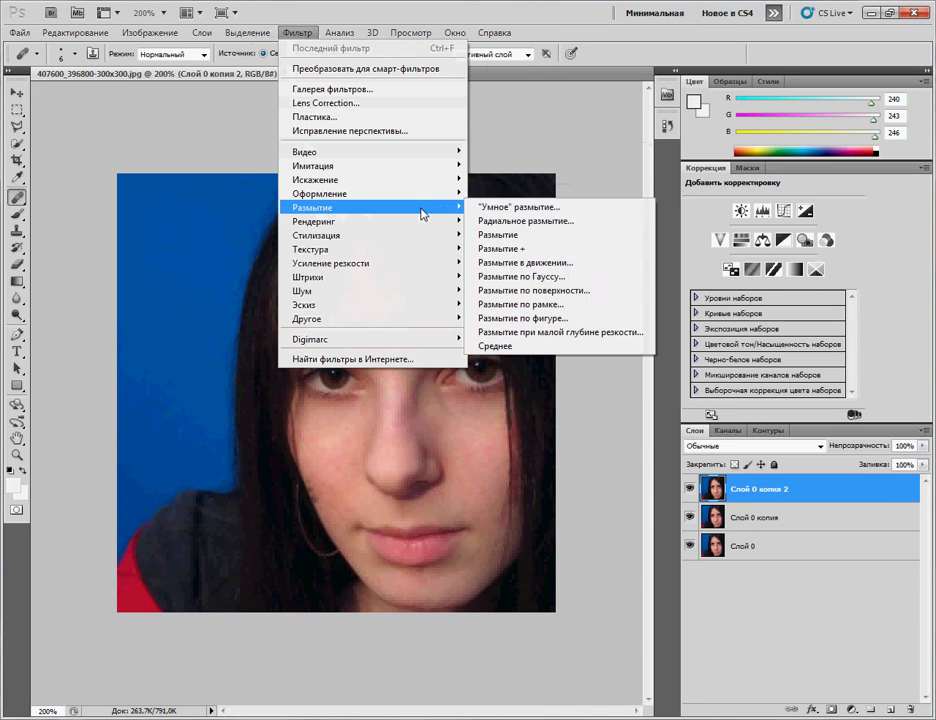
left_click(523, 281)
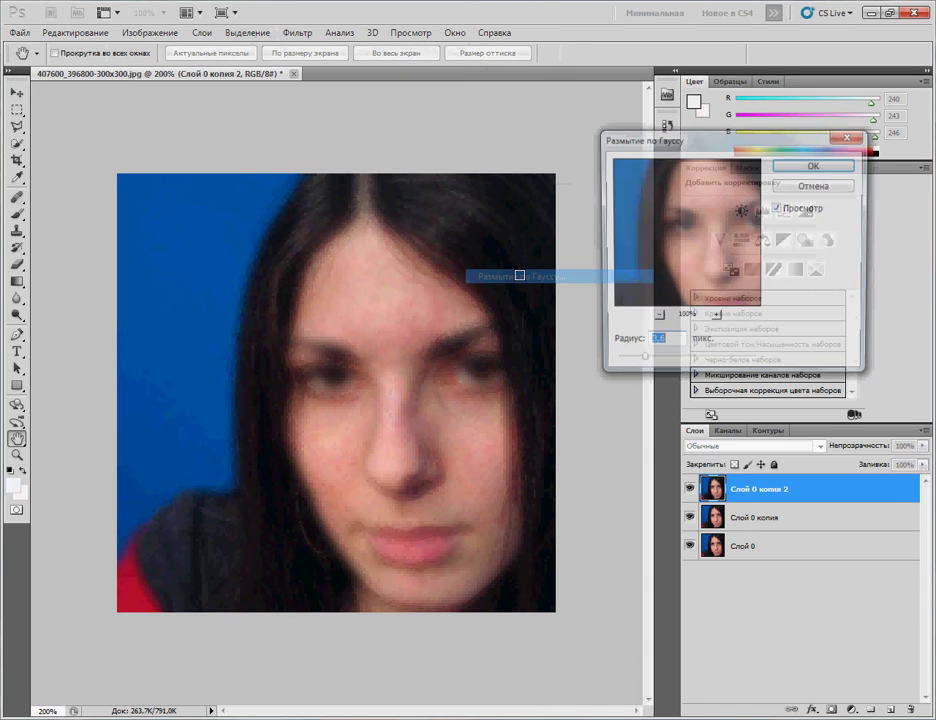
mouse_move(641, 366)
left_mouse_down()
mouse_move(692, 359)
mouse_move(639, 363)
mouse_move(646, 366)
left_mouse_up()
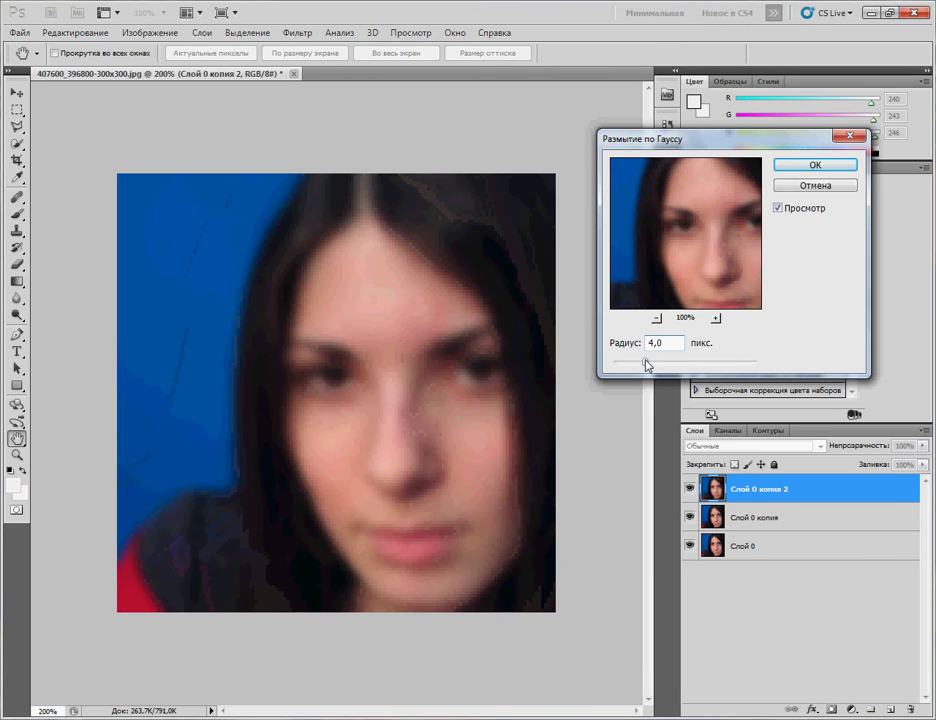
left_click(830, 165)
key("j")
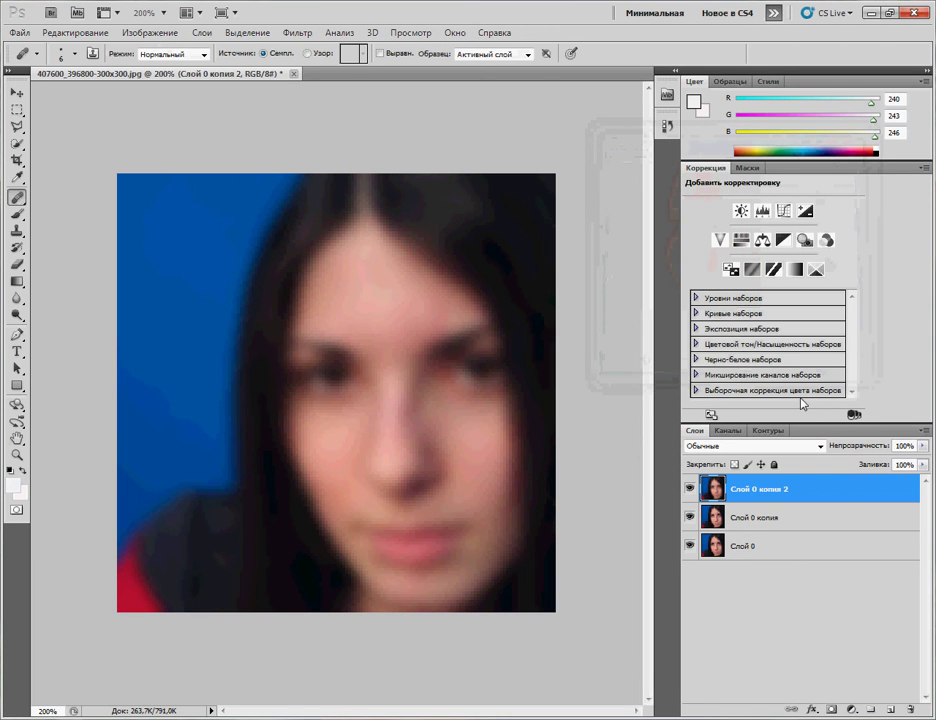
Add a black layer mask that hides the blurred layer and choose the regular Brush tool.
left_click(832, 710, "alt")
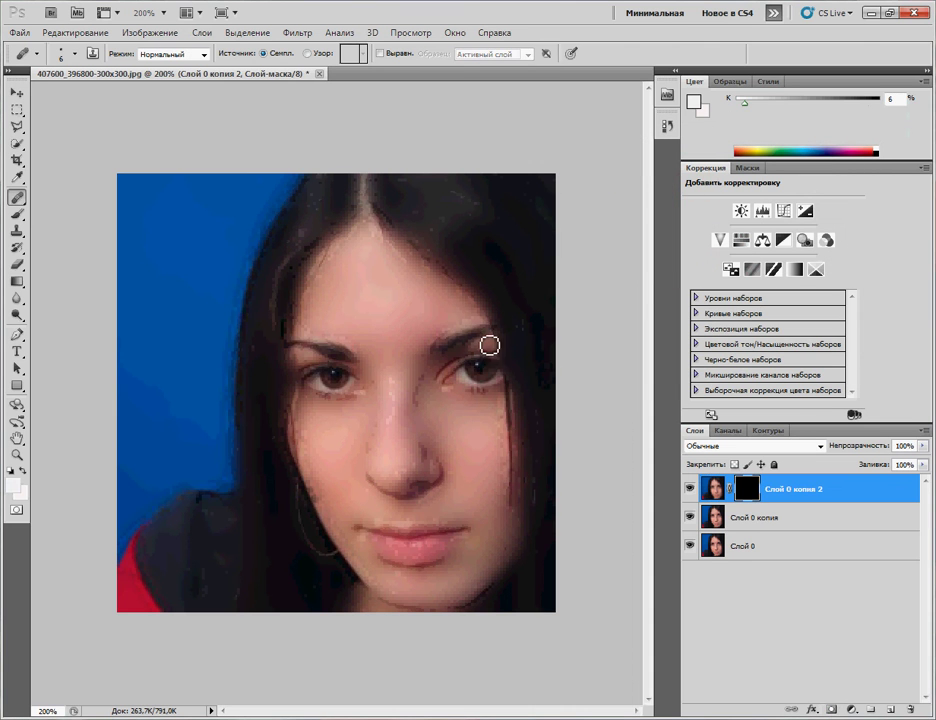
left_click(17, 213)
right_click(17, 213)
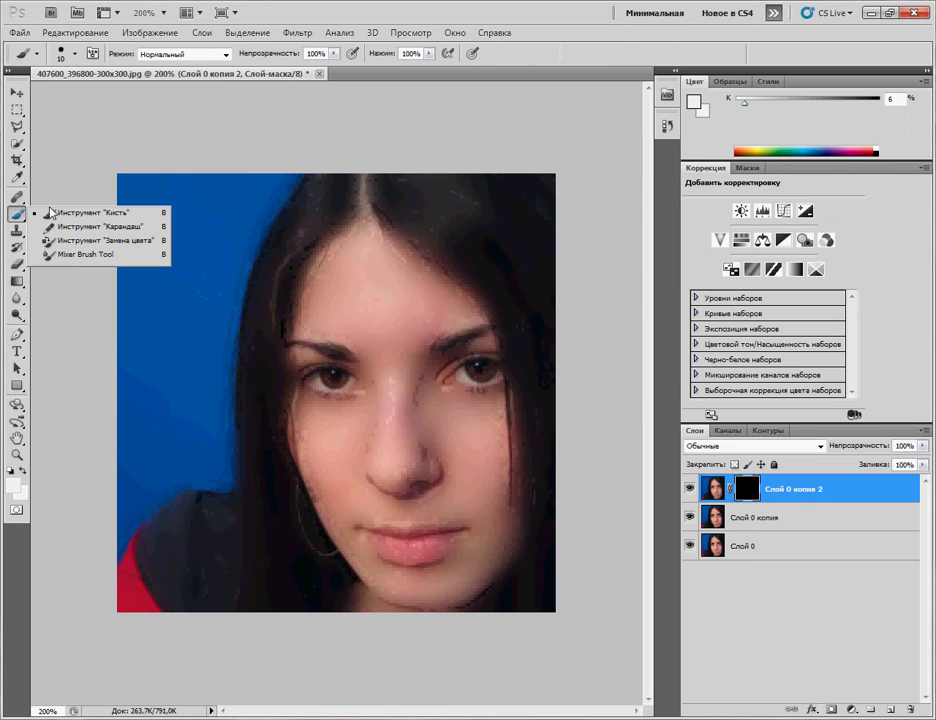
left_click(47, 215)
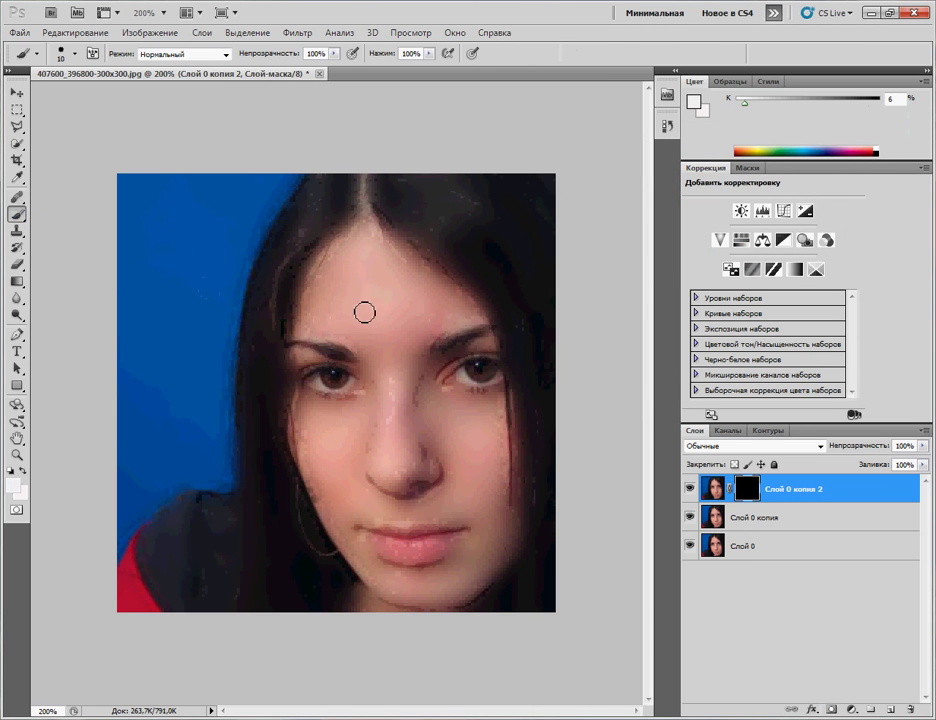
Paint near-white on the mask across the forehead, from the hairline down to the eyebrows, to reveal the blurred skin.
left_click_drag(522, 378, 506, 392)
key("ctrl+plus")
key("ctrl+plus")
key("ctrl+plus")
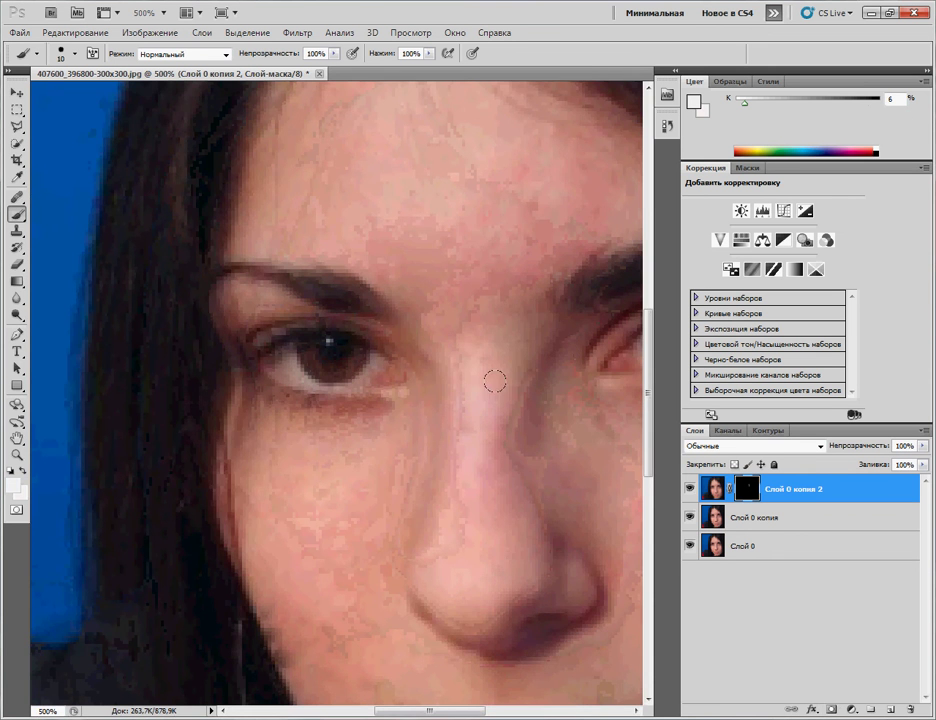
scroll(417, 234, "up", 5)
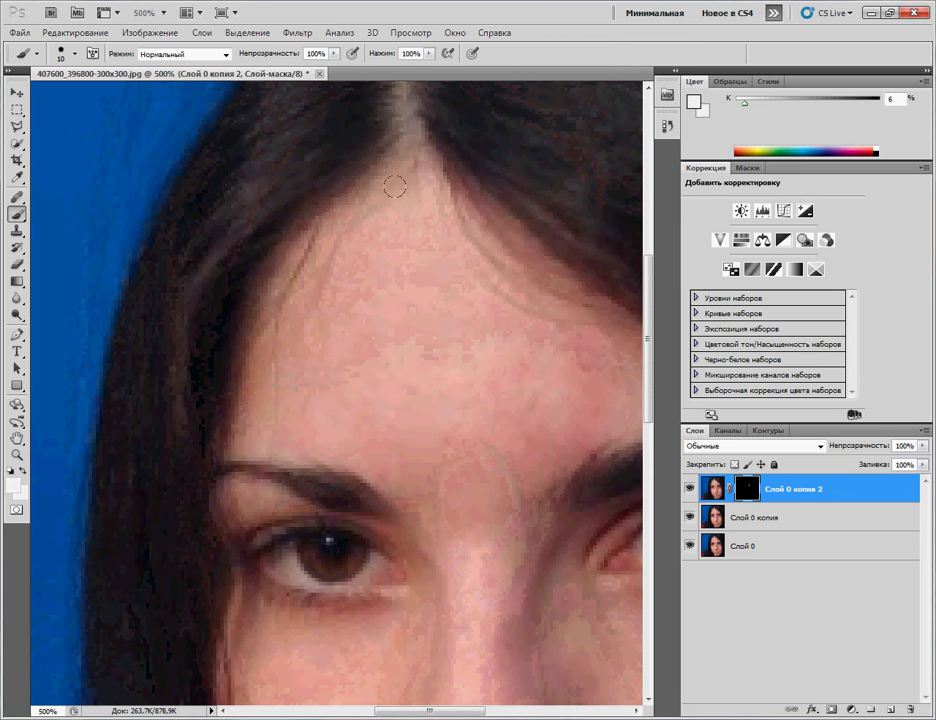
mouse_move(340, 228)
left_mouse_down()
mouse_move(274, 336)
mouse_move(312, 265)
mouse_move(292, 271)
mouse_move(257, 344)
mouse_move(249, 389)
left_mouse_up()
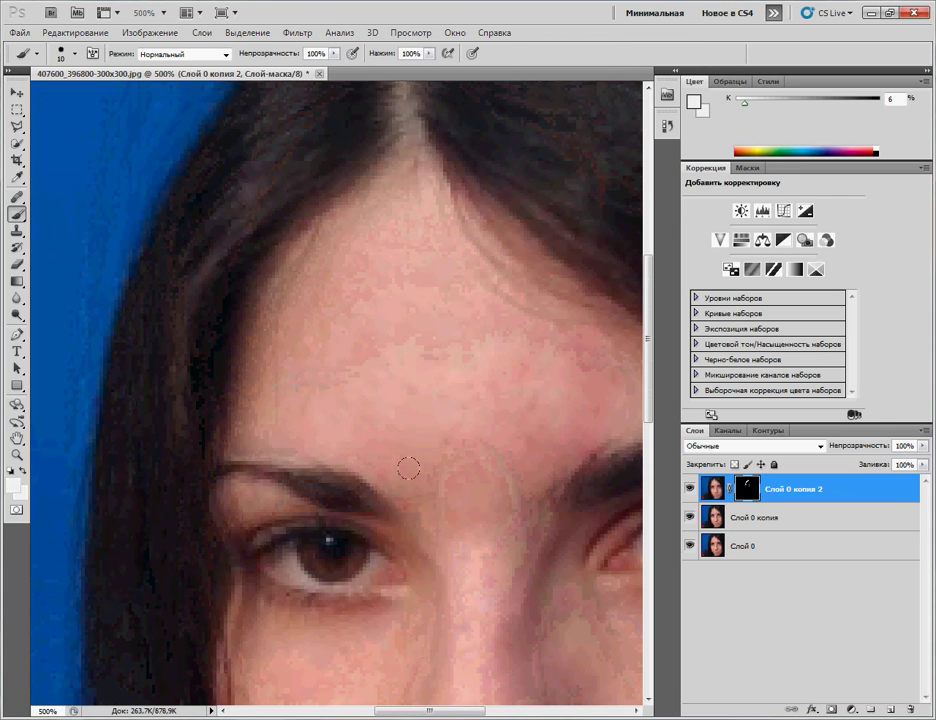
left_click_drag(277, 366, 426, 455)
mouse_move(288, 388)
left_mouse_down()
mouse_move(462, 428)
mouse_move(333, 378)
mouse_move(464, 361)
mouse_move(452, 365)
mouse_move(534, 419)
mouse_move(536, 431)
mouse_move(350, 294)
mouse_move(531, 318)
left_mouse_up()
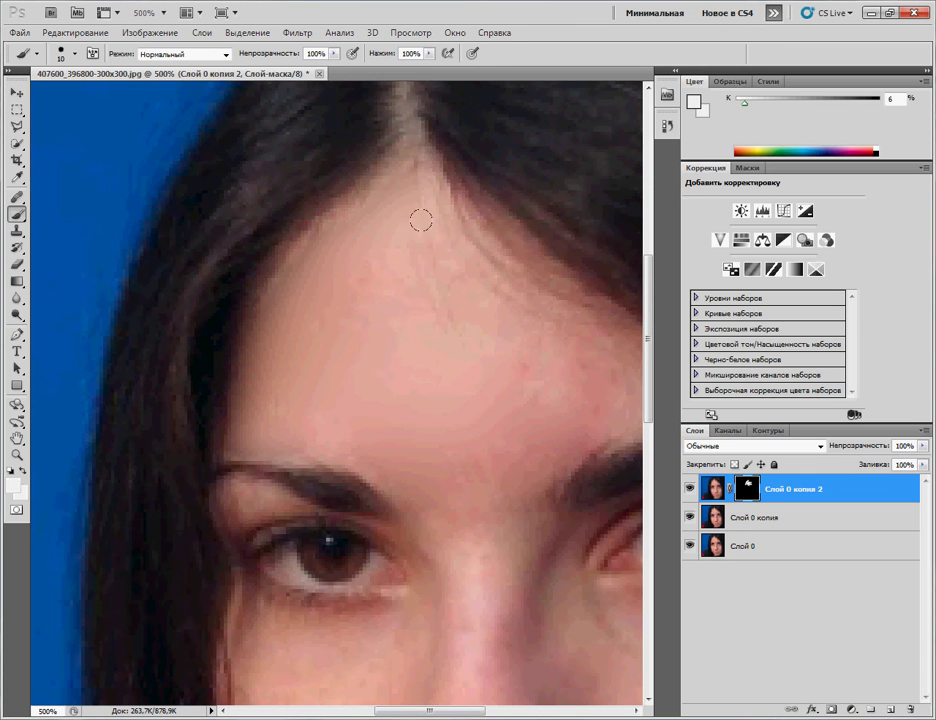
mouse_move(440, 248)
left_mouse_down()
mouse_move(516, 296)
mouse_move(564, 309)
left_mouse_up()
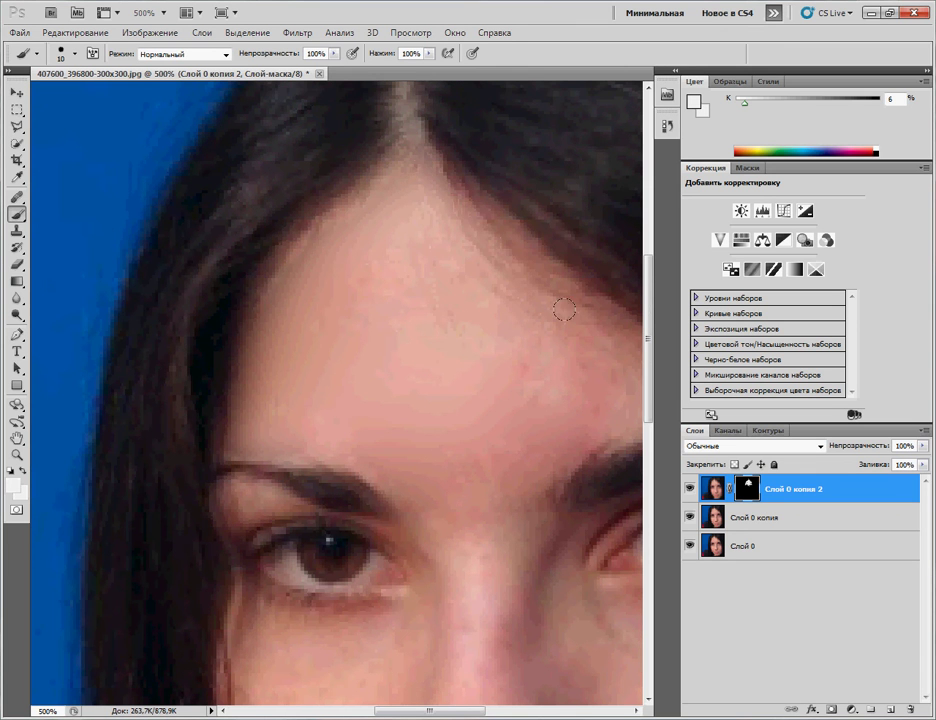
mouse_move(504, 362)
left_mouse_down()
mouse_move(451, 300)
mouse_move(568, 352)
mouse_move(460, 259)
left_mouse_up()
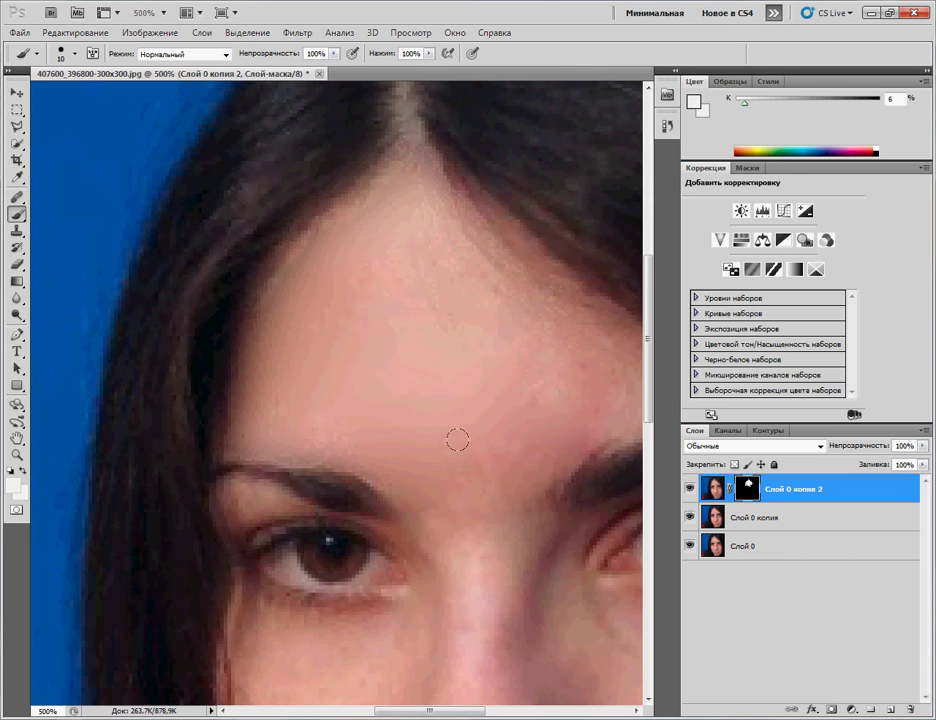
left_click_drag(535, 453, 590, 429)
Paint on the mask along the bridge of the nose and the skin beside it to reveal the blur.
left_click_drag(429, 711, 454, 713)
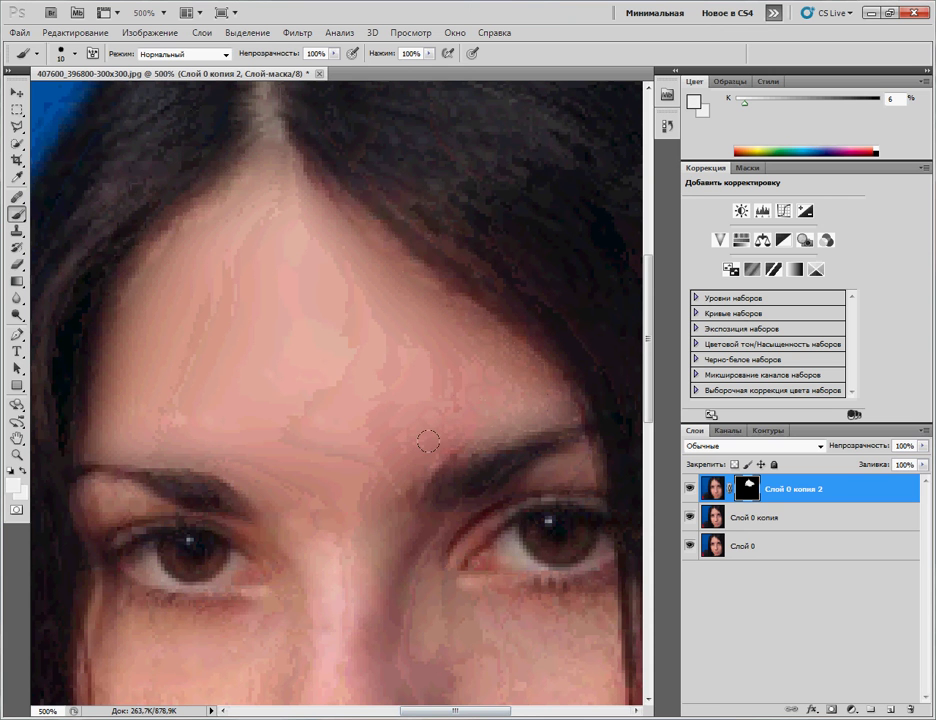
scroll(370, 550, "down", 3)
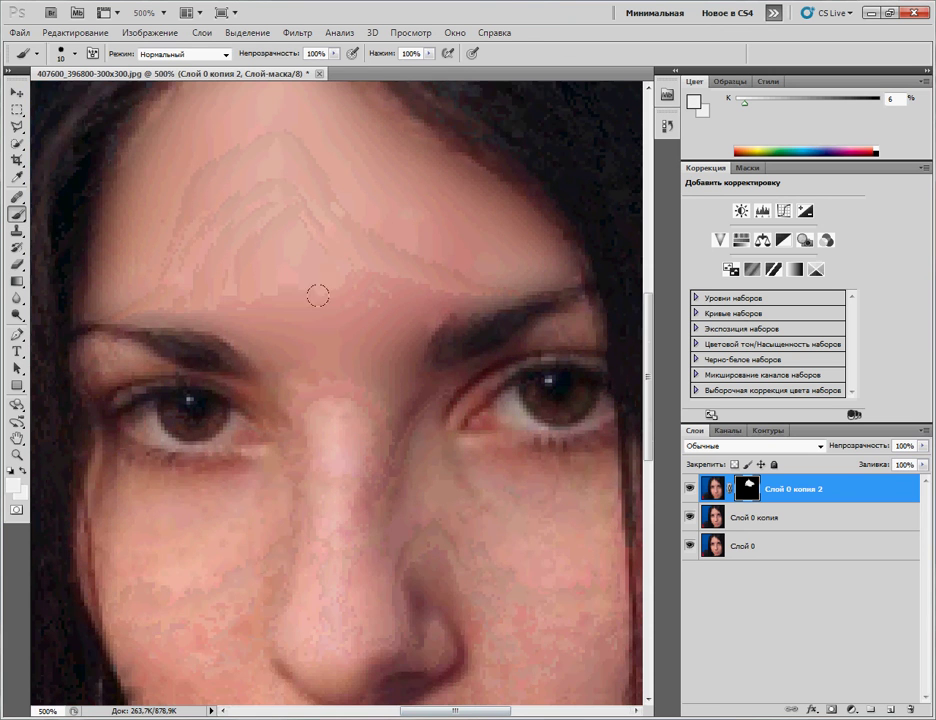
mouse_move(322, 466)
left_mouse_down()
mouse_move(318, 486)
mouse_move(328, 432)
mouse_move(366, 510)
left_mouse_up()
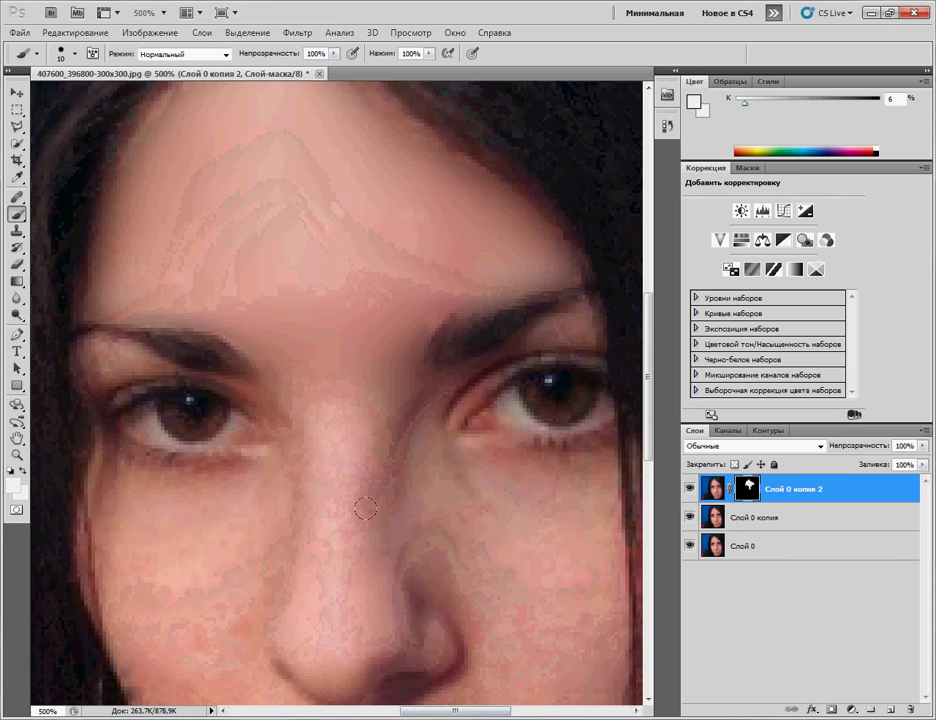
left_click_drag(398, 551, 448, 552)
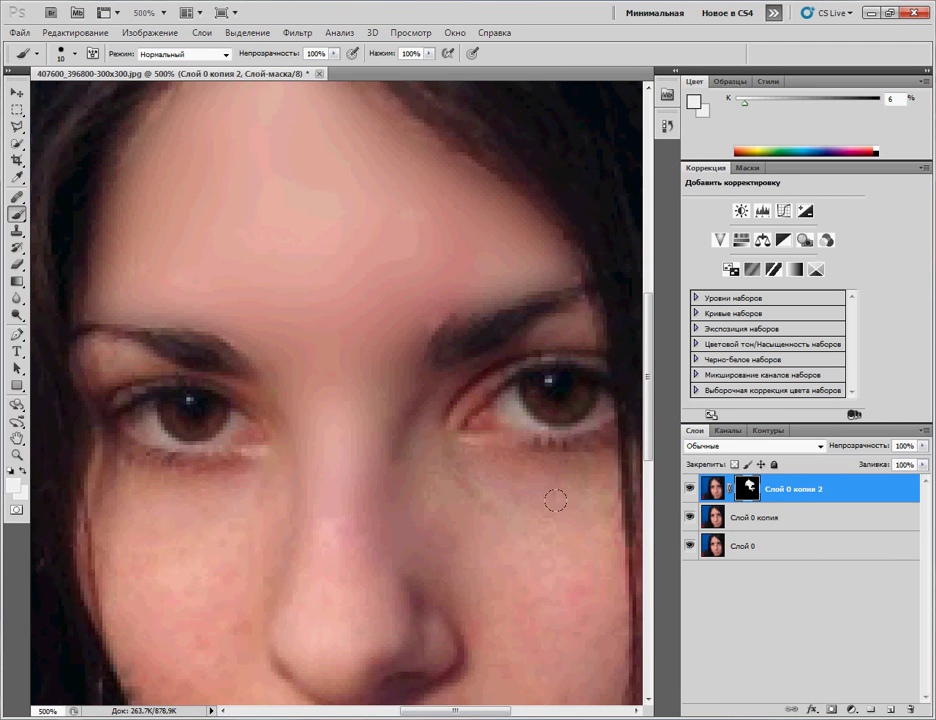
Paint on the mask over the photo's right cheek, from below the eye down beside the nose and mouth.
mouse_move(555, 500)
left_mouse_down()
mouse_move(559, 545)
mouse_move(586, 580)
mouse_move(607, 508)
mouse_move(589, 546)
mouse_move(534, 477)
mouse_move(522, 599)
left_mouse_up()
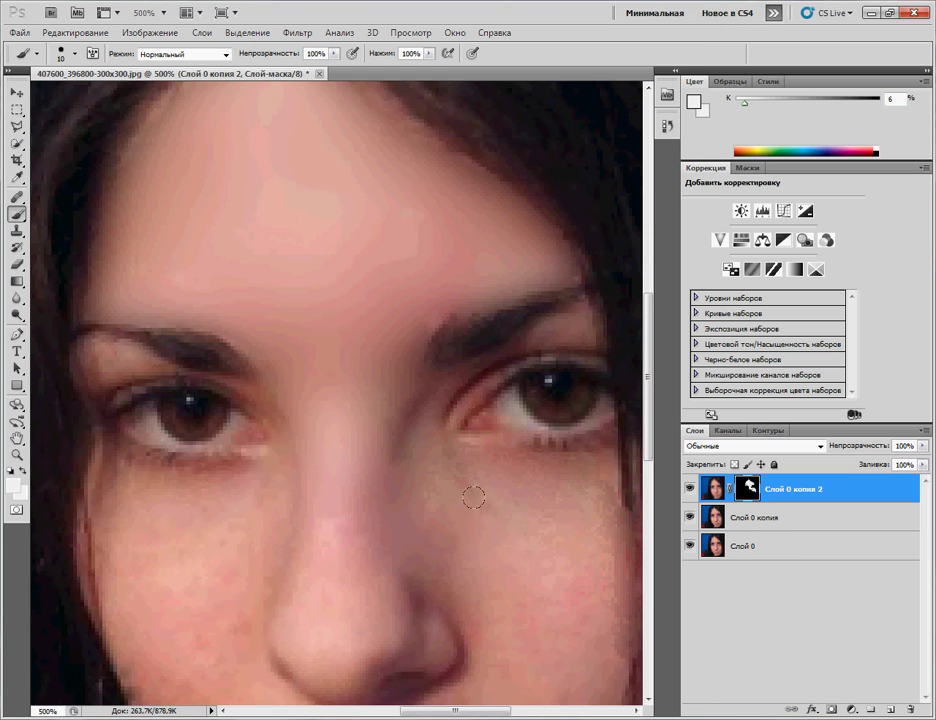
scroll(497, 660, "down", 3)
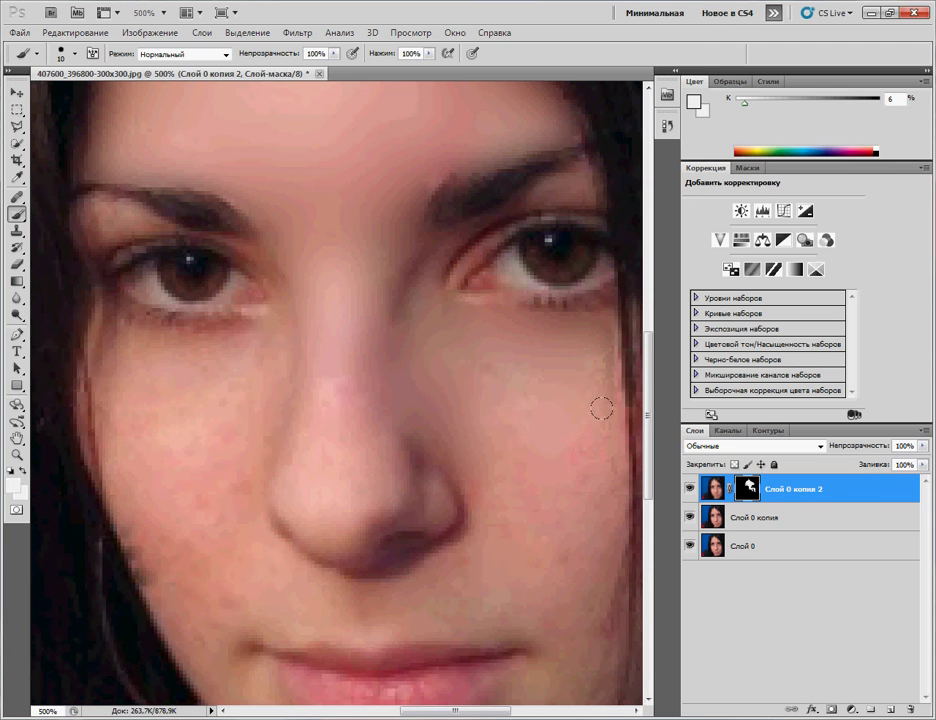
left_click_drag(598, 464, 591, 552)
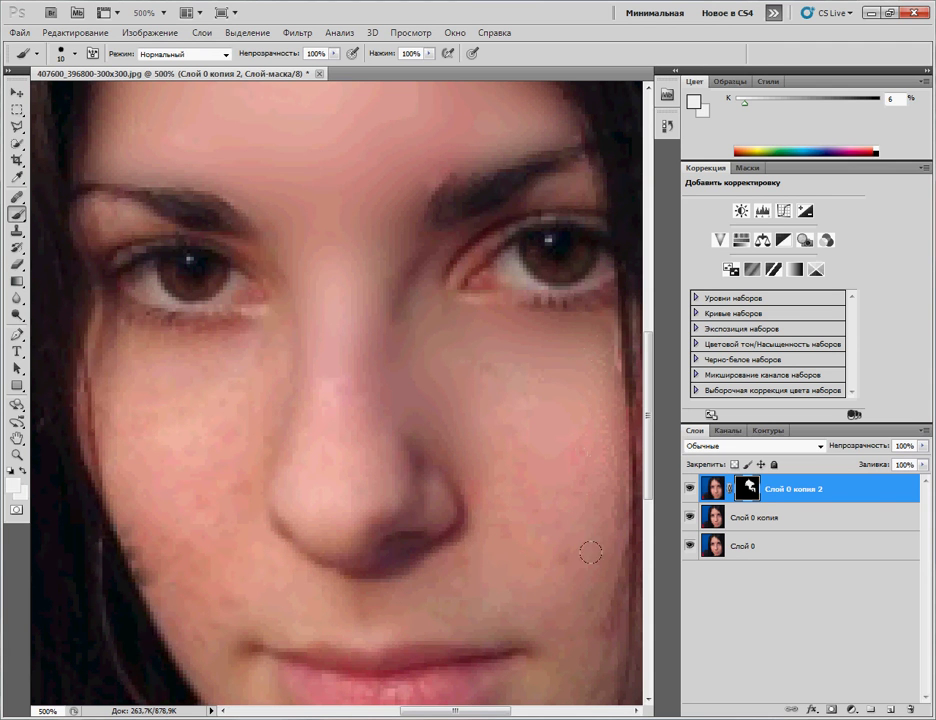
mouse_move(521, 383)
left_mouse_down()
mouse_move(531, 541)
mouse_move(499, 416)
mouse_move(435, 337)
mouse_move(456, 350)
left_mouse_up()
left_click_drag(496, 549, 481, 588)
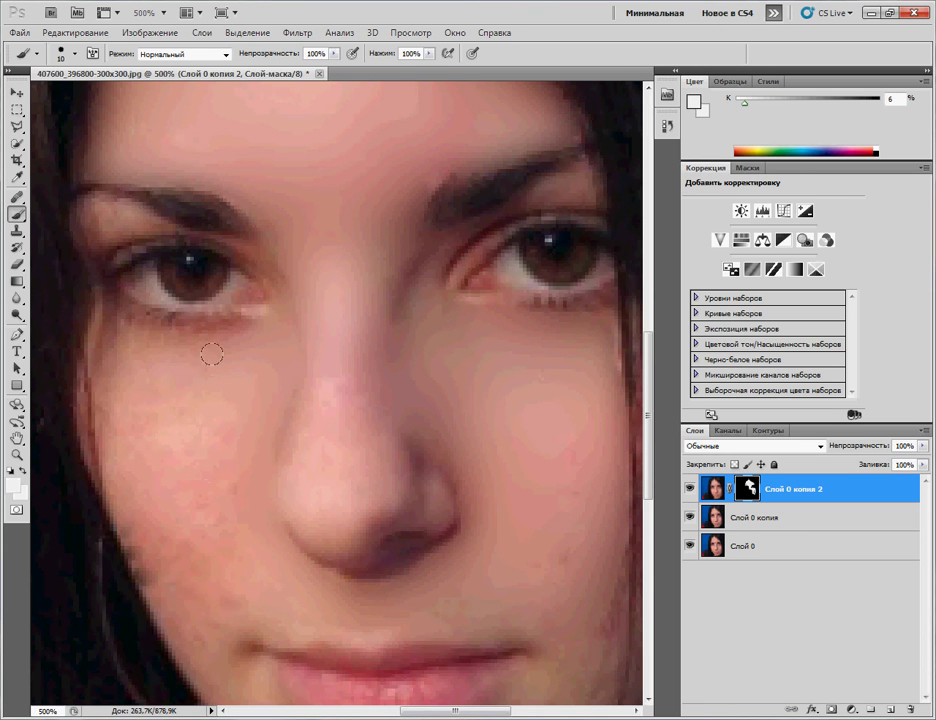
mouse_move(86, 388)
left_mouse_down()
mouse_move(97, 506)
mouse_move(116, 558)
mouse_move(202, 677)
left_mouse_up()
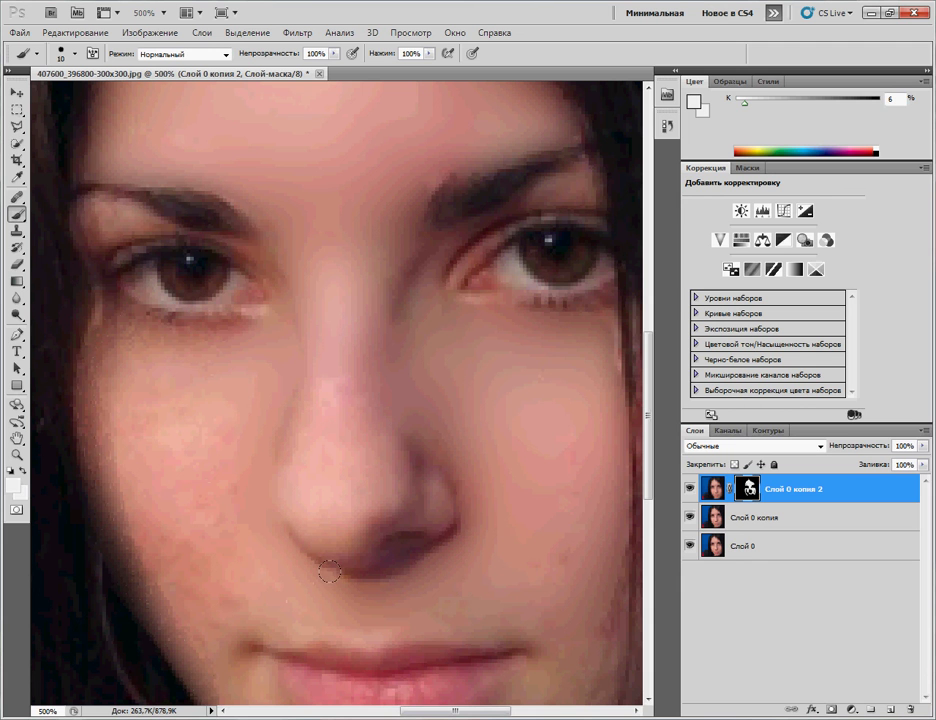
key("ctrl+alt+z")
key("ctrl+alt+z")
key("ctrl+alt+z")
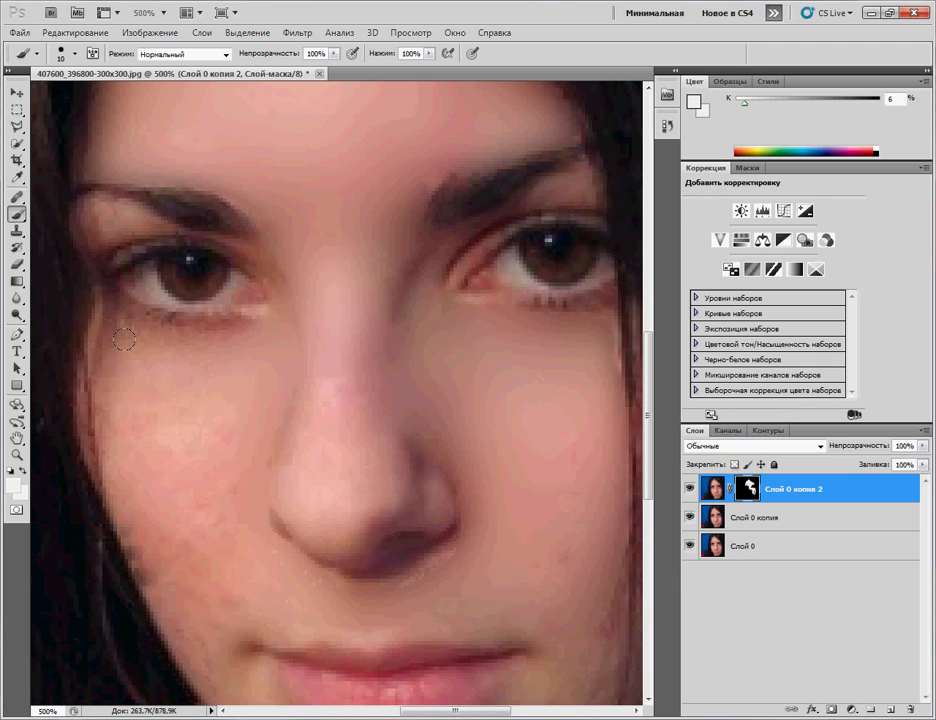
Paint the blur in over the photo's left cheek and the nose on the mask, undoing unwanted strokes.
mouse_move(111, 453)
left_mouse_down()
mouse_move(135, 540)
mouse_move(195, 664)
left_mouse_up()
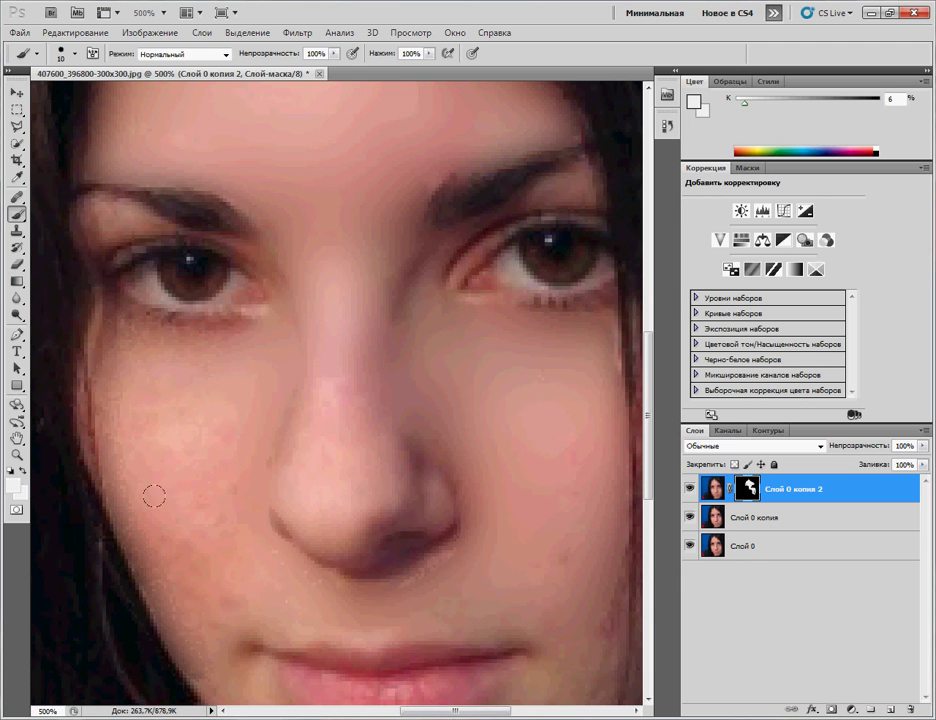
mouse_move(137, 465)
left_mouse_down()
mouse_move(172, 429)
mouse_move(168, 337)
mouse_move(244, 382)
mouse_move(272, 335)
left_mouse_up()
mouse_move(252, 404)
left_mouse_down()
mouse_move(300, 402)
mouse_move(299, 478)
mouse_move(355, 459)
mouse_move(342, 547)
mouse_move(286, 540)
mouse_move(355, 545)
mouse_move(425, 516)
mouse_move(333, 544)
mouse_move(572, 472)
left_mouse_up()
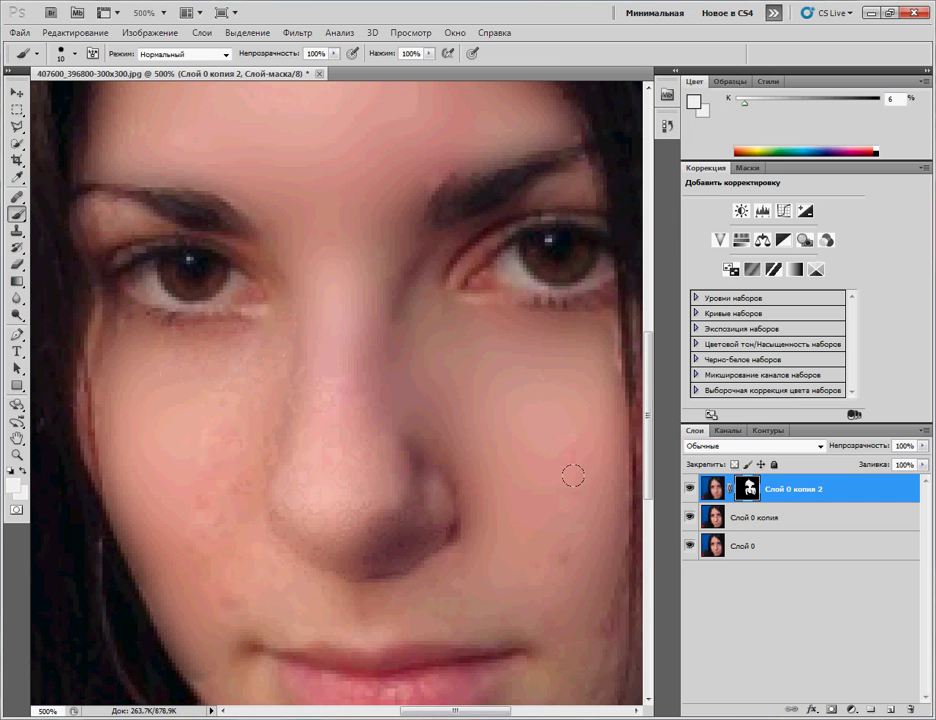
key("ctrl+z")
mouse_move(304, 456)
left_mouse_down()
mouse_move(295, 410)
mouse_move(335, 522)
mouse_move(357, 474)
mouse_move(385, 454)
left_mouse_up()
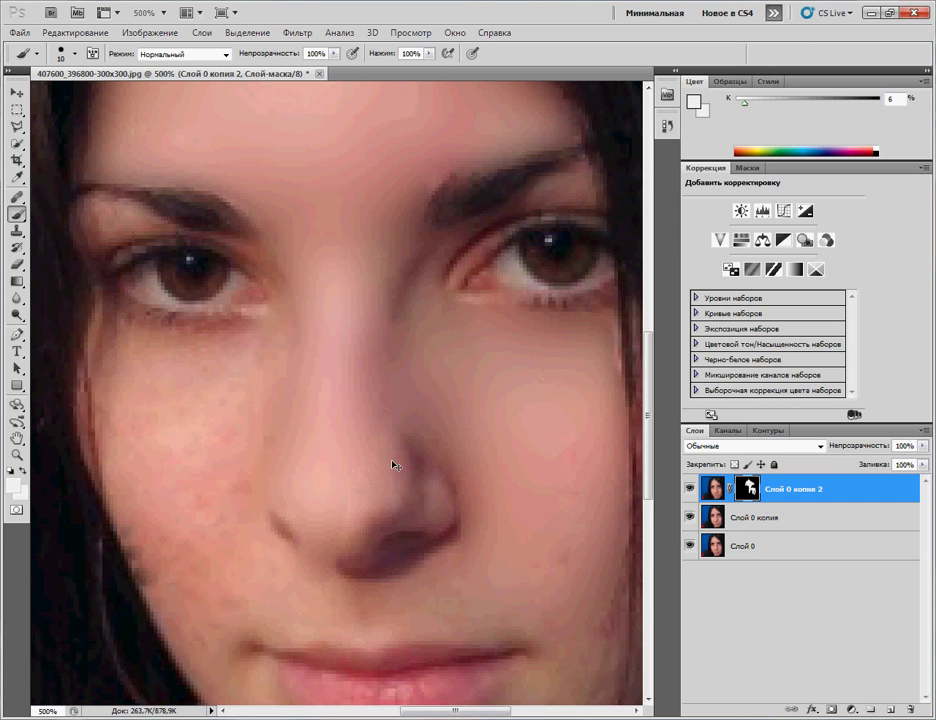
key("ctrl+z")
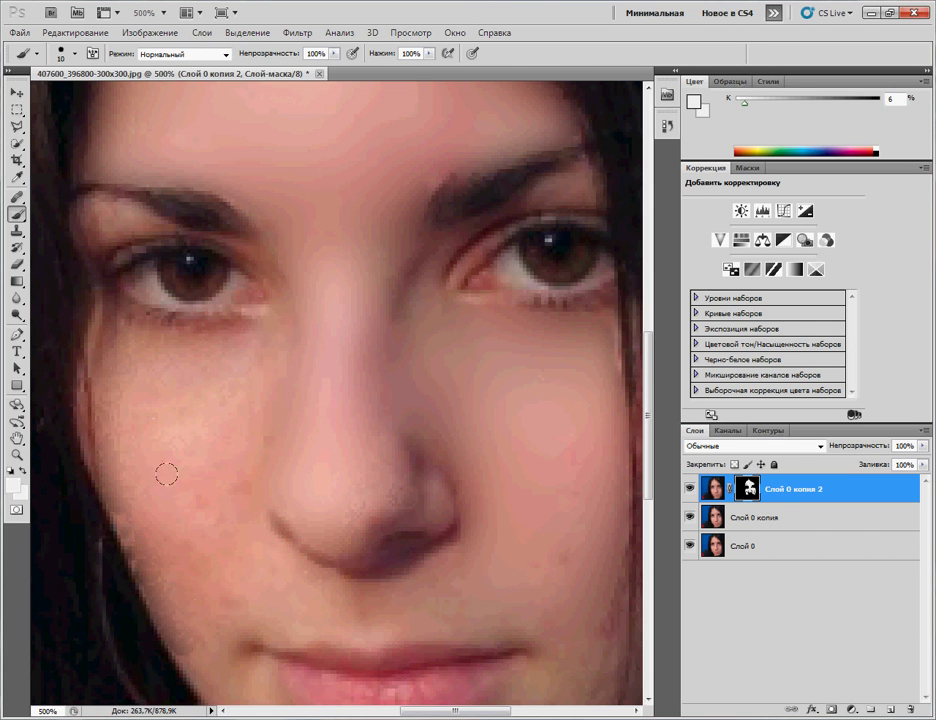
Paint on the mask over the rest of the photo's left cheek, down to the mouth corner and jawline.
mouse_move(166, 474)
left_mouse_down()
mouse_move(208, 557)
mouse_move(184, 519)
mouse_move(138, 490)
mouse_move(139, 553)
mouse_move(214, 500)
mouse_move(227, 461)
mouse_move(234, 494)
left_mouse_up()
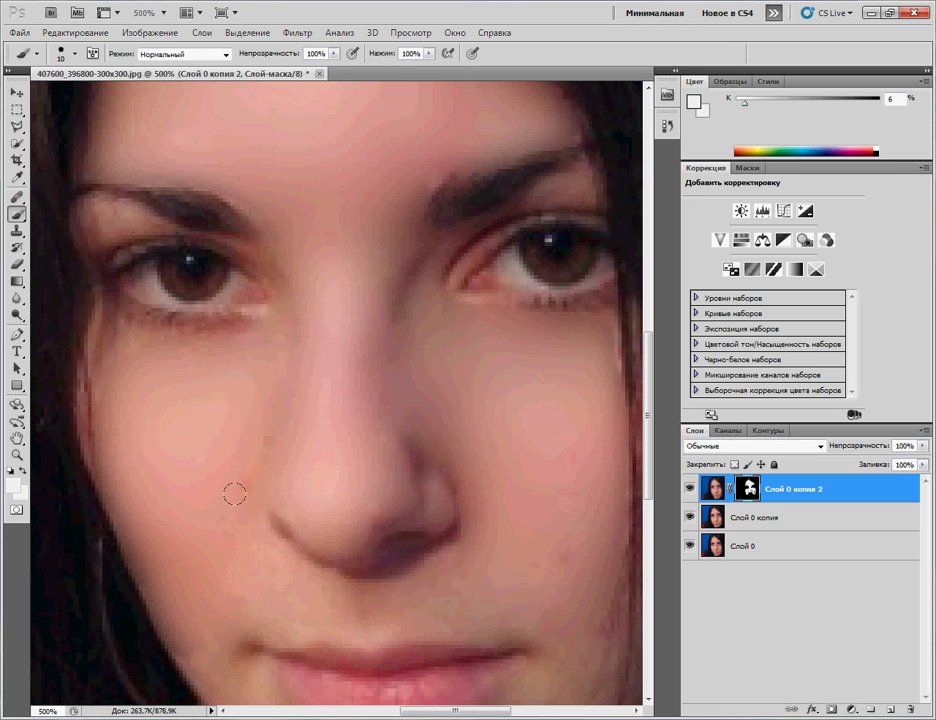
mouse_move(267, 556)
left_mouse_down()
mouse_move(345, 577)
mouse_move(313, 576)
mouse_move(447, 557)
mouse_move(412, 590)
mouse_move(322, 600)
mouse_move(390, 610)
mouse_move(274, 614)
left_mouse_up()
scroll(228, 600, "down", 5)
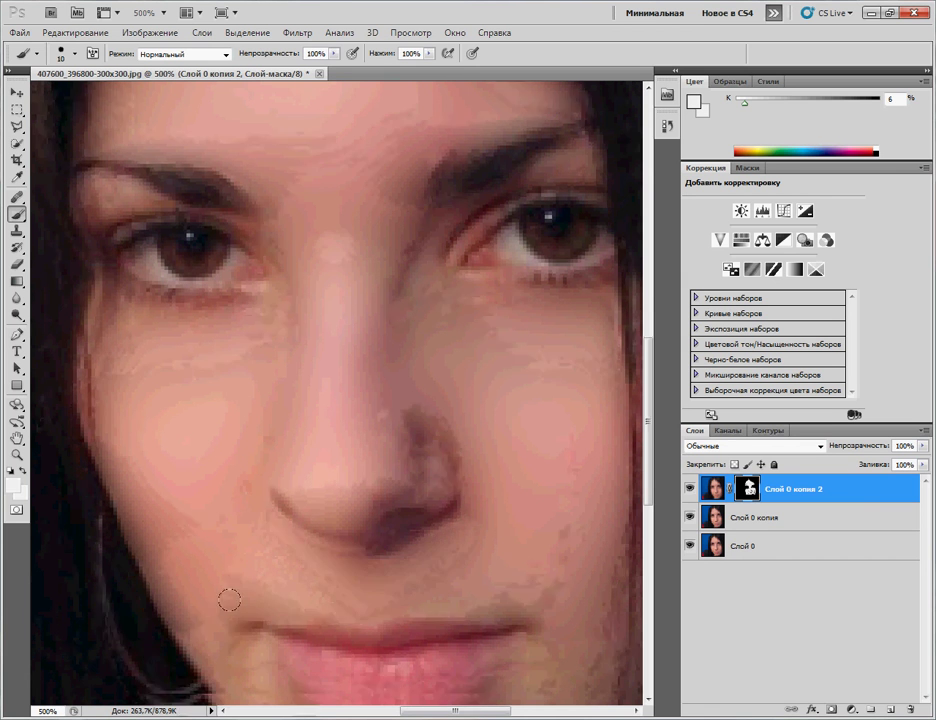
scroll(230, 576, "down", 2)
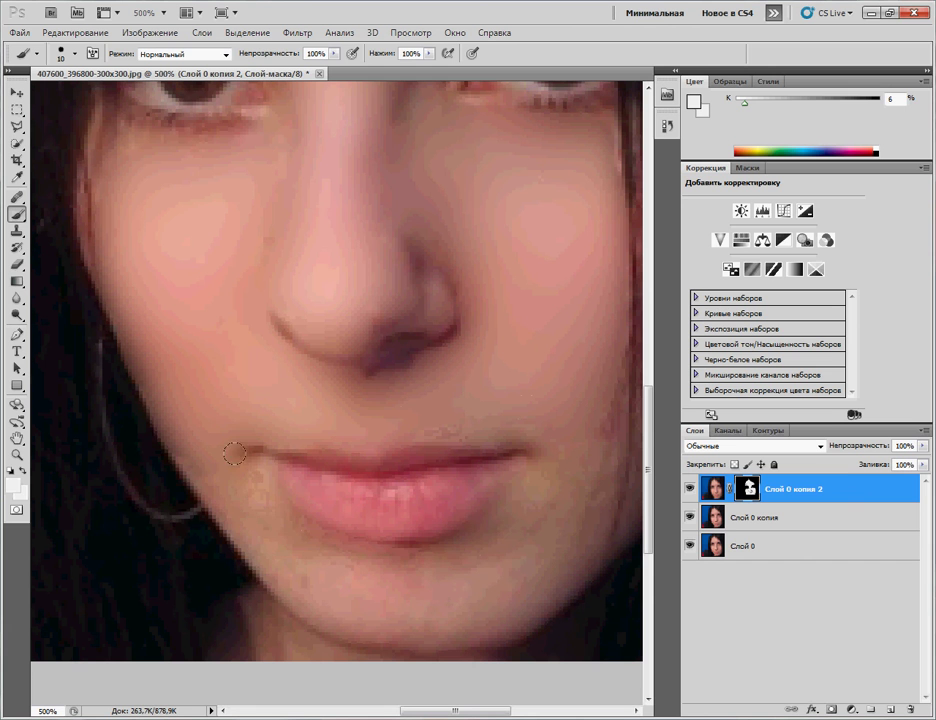
left_click_drag(216, 492, 248, 535)
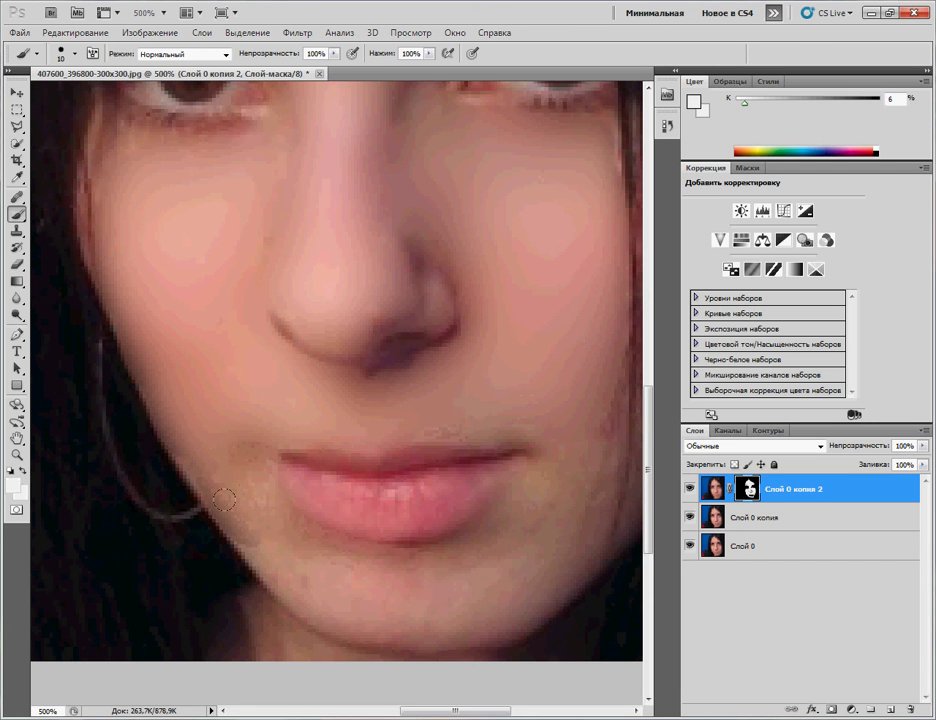
Reduce the brush opacity to 51% and paint on the mask over the lips to soften them partially.
left_click(334, 53)
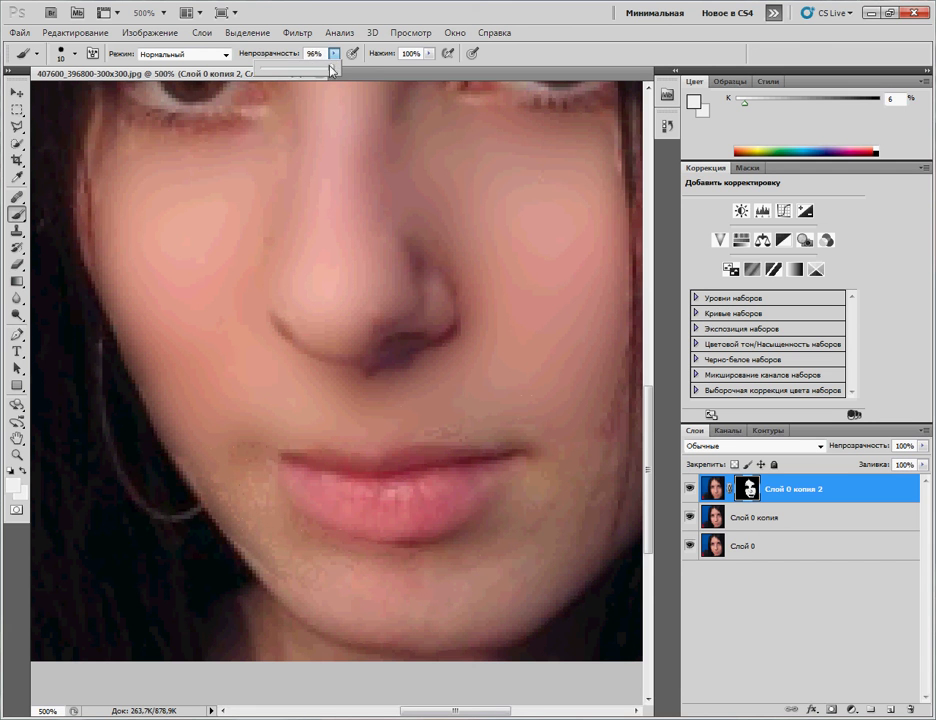
left_click_drag(331, 70, 298, 73)
mouse_move(392, 512)
left_mouse_down()
mouse_move(369, 491)
mouse_move(463, 490)
mouse_move(361, 474)
left_mouse_up()
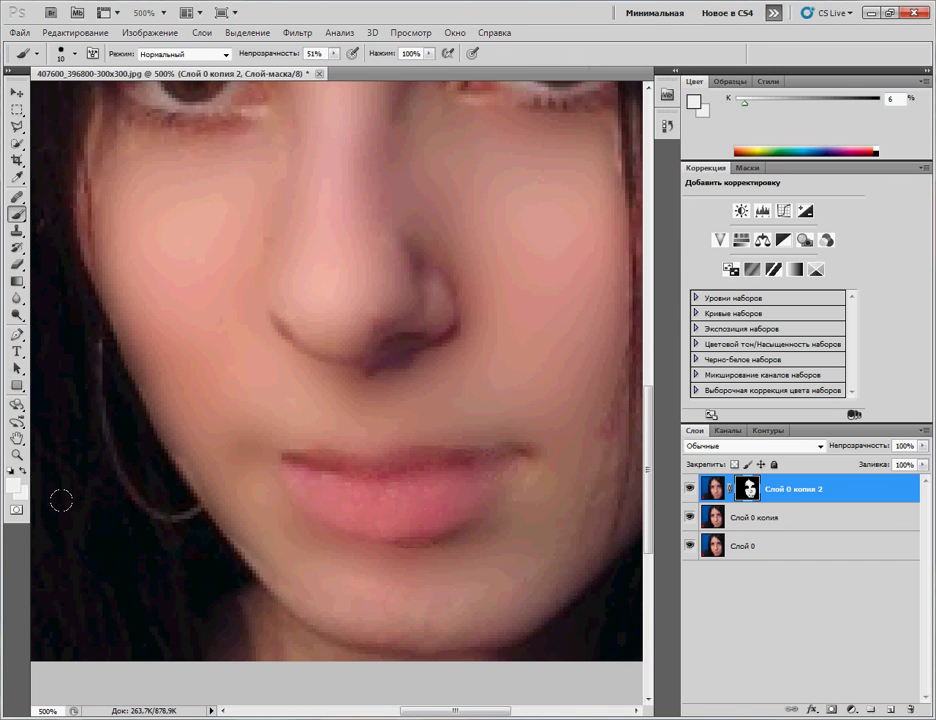
Set the foreground colour to near-black and return to the Brush tool.
key("i")
left_click(12, 485)
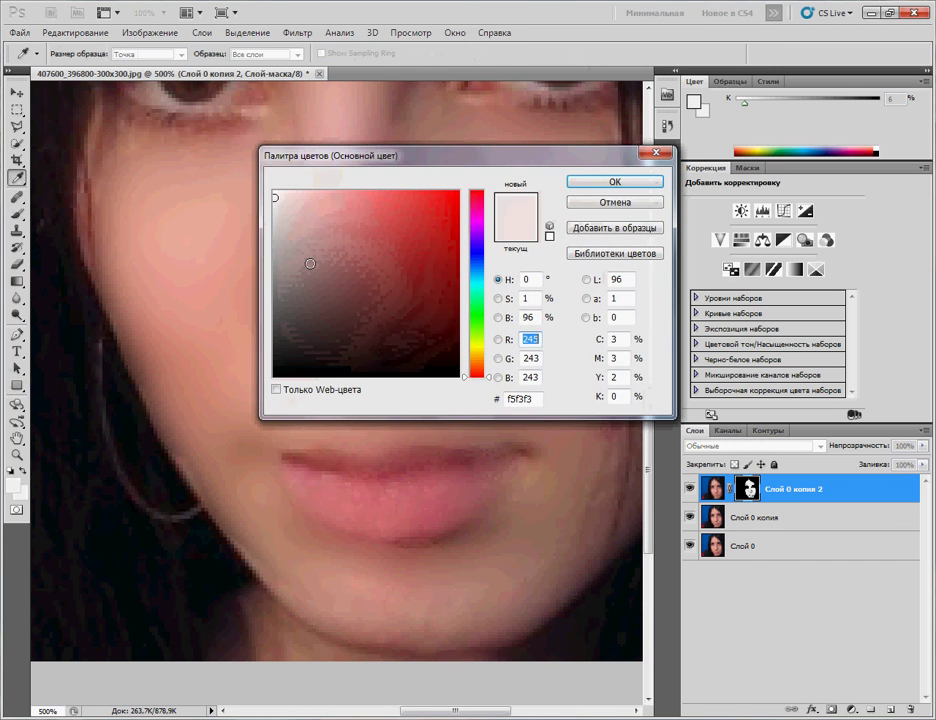
left_click(280, 370)
left_click(612, 182)
key("b")
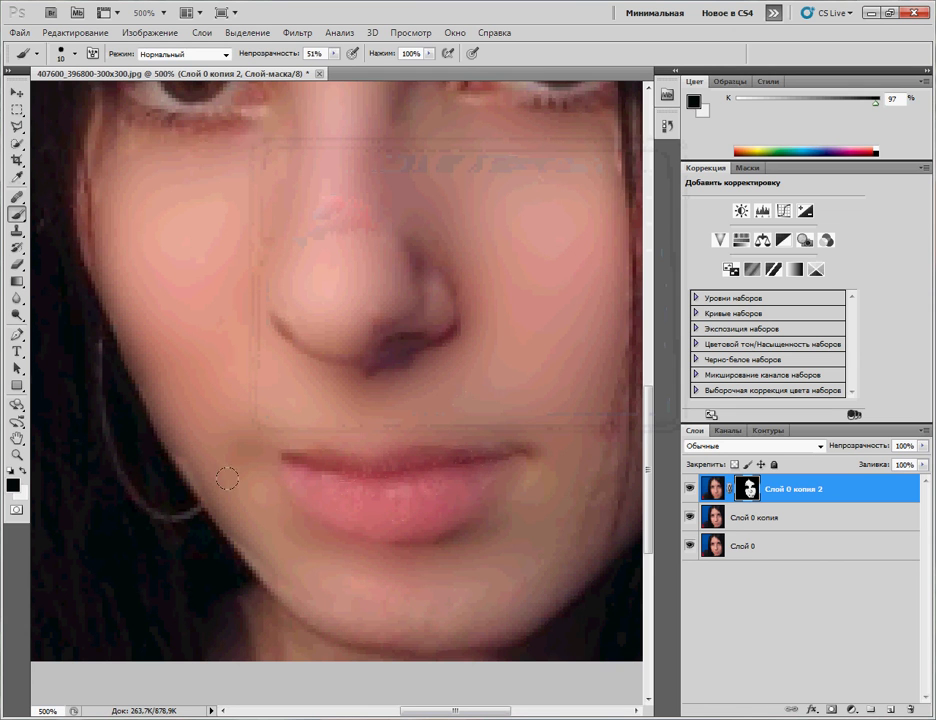
Set the foreground colour to near-white for painting on the layer mask.
left_click(12, 486)
left_click(274, 195)
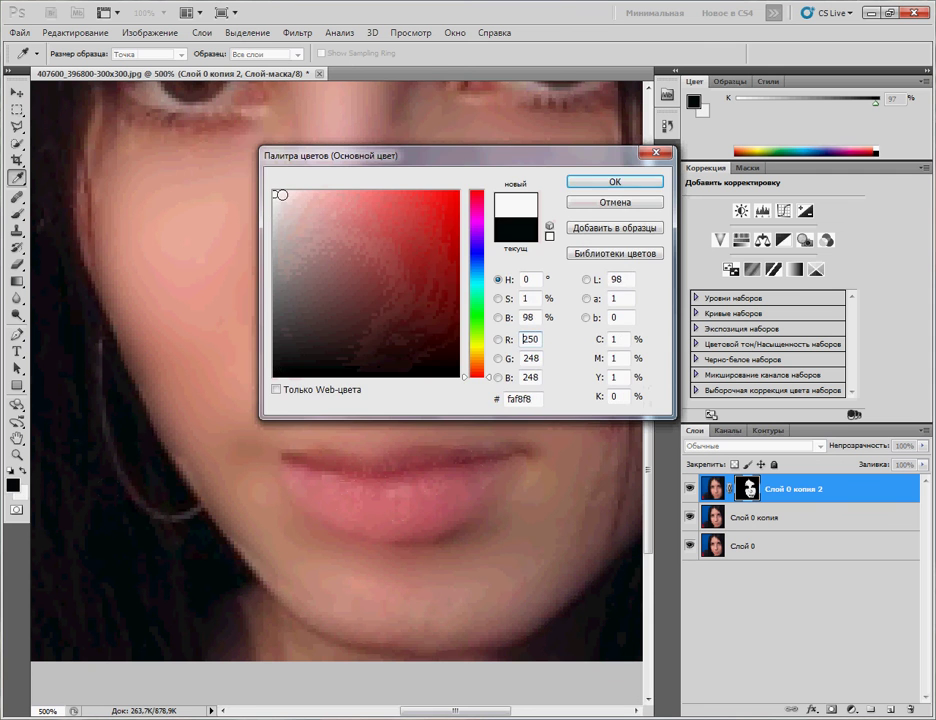
left_click(612, 182)
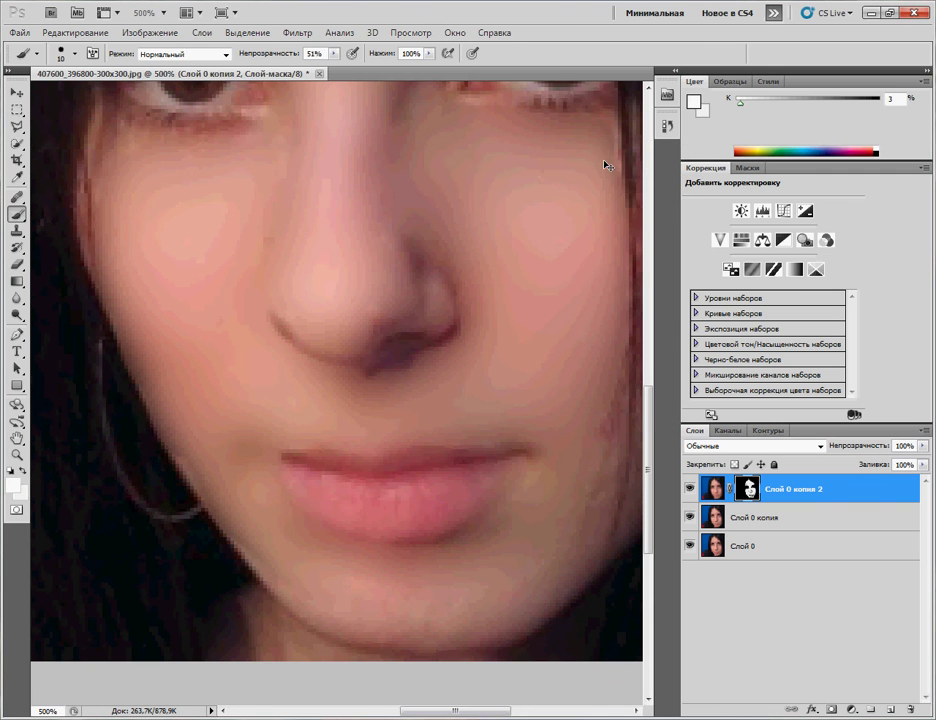
Examine the smoothed skin across the whole portrait, both as an overview and closer in on the face.
key("ctrl+minus")
key("ctrl+minus")
key("ctrl+minus")
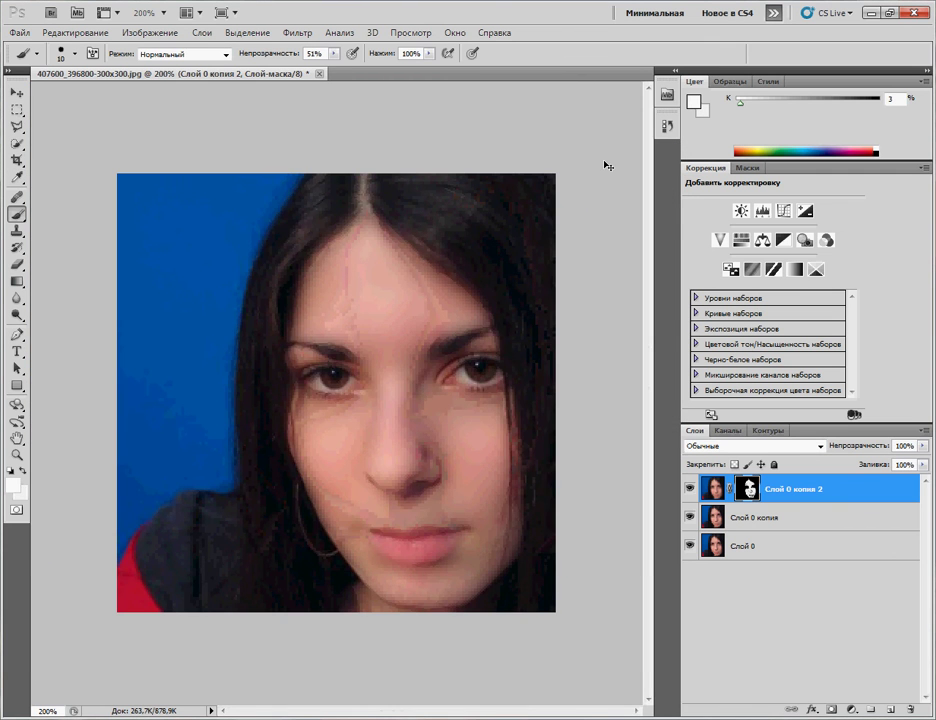
key("ctrl+plus")
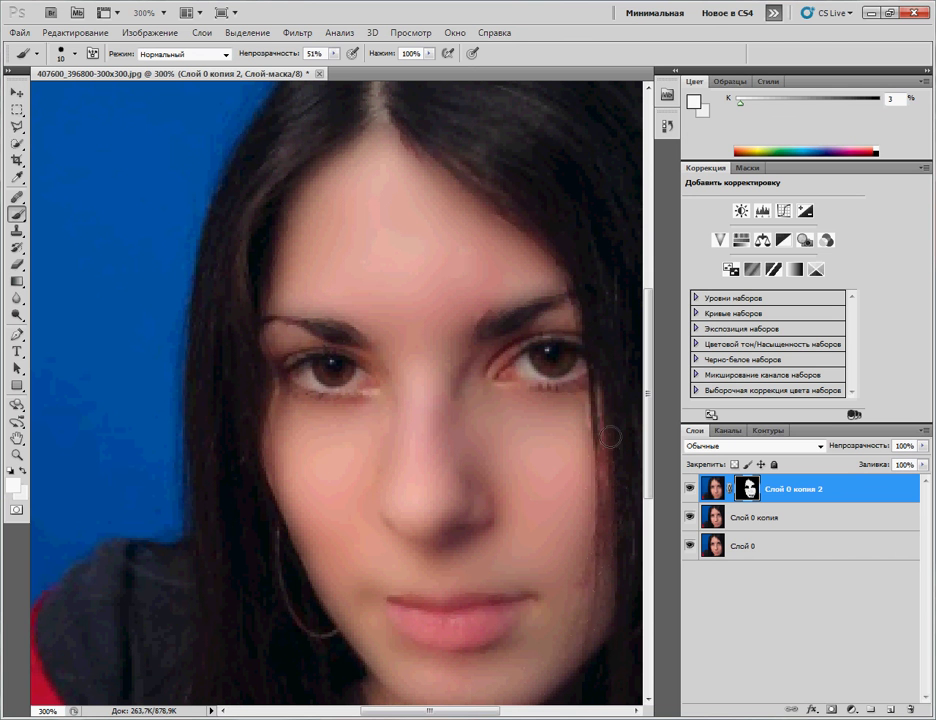
scroll(605, 628, "down", 2)
scroll(609, 624, "up", 3)
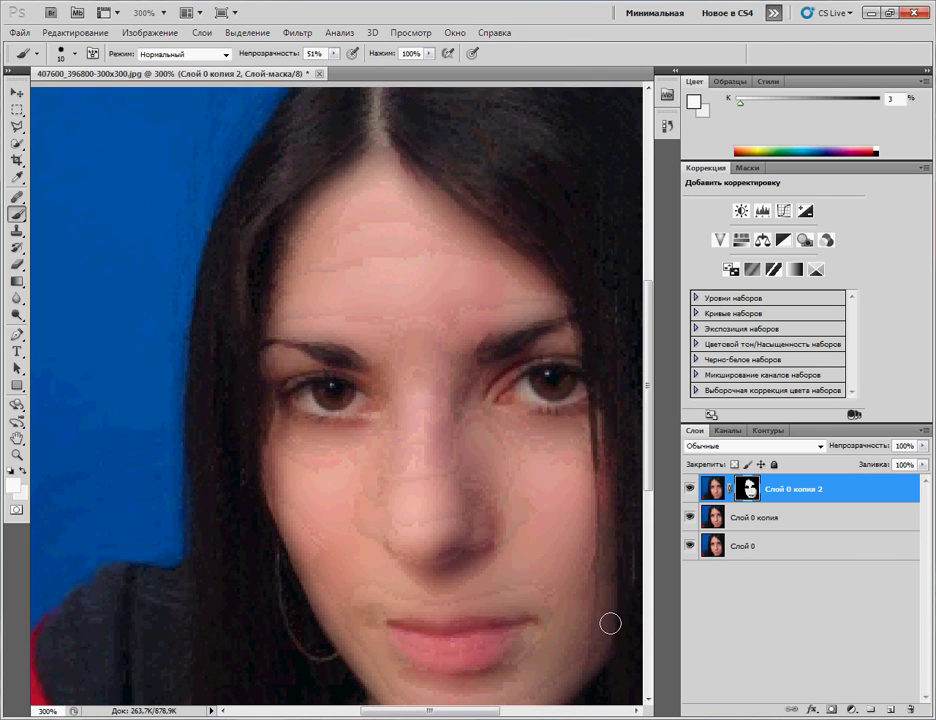
key("ctrl+1")
key("ctrl+plus")
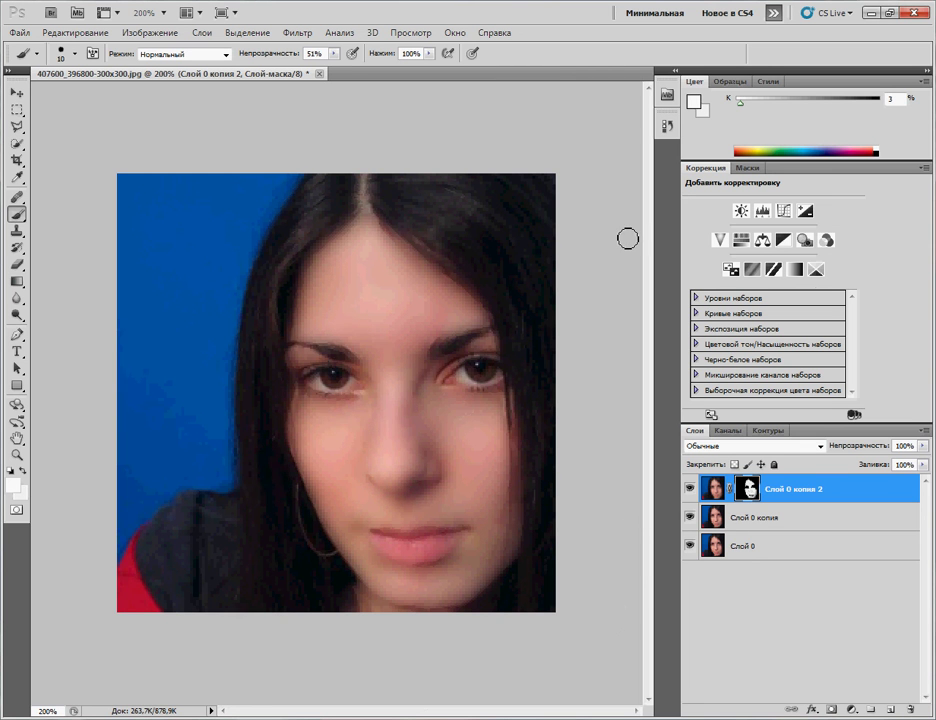
Try the Overlay (Перекрытие) blend mode on the masked layer, then return it to Normal (Обычные).
left_click(808, 452)
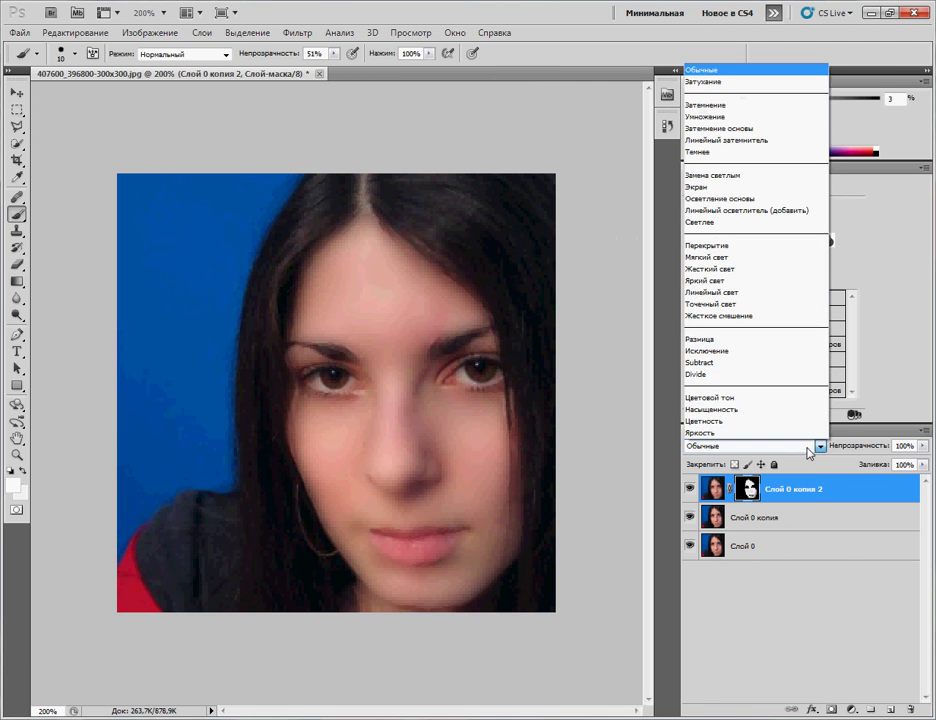
left_click(762, 243)
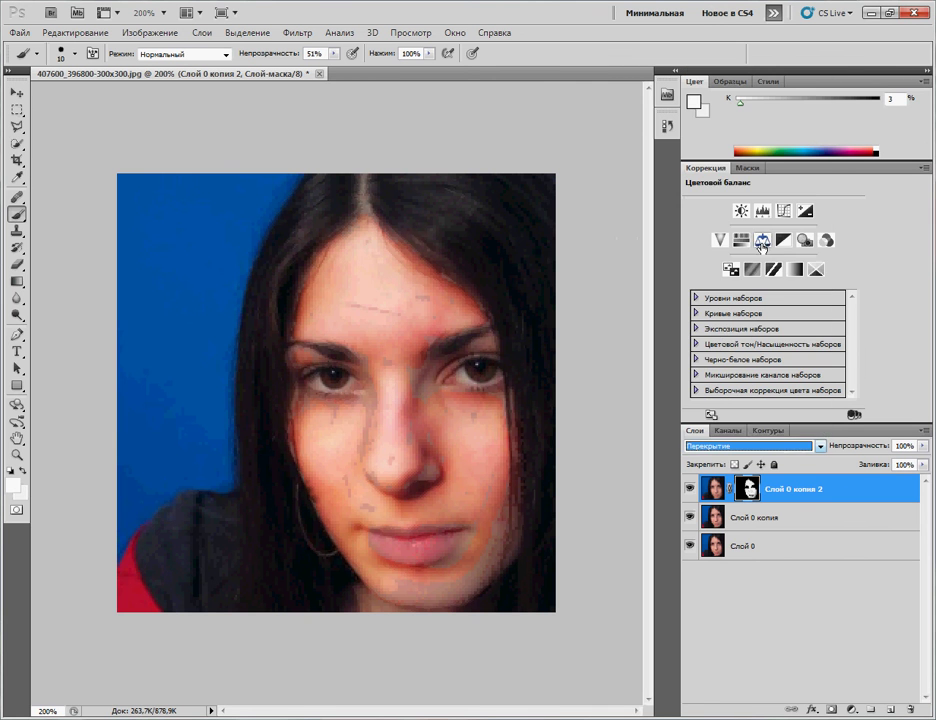
left_click(819, 446)
left_click(740, 72)
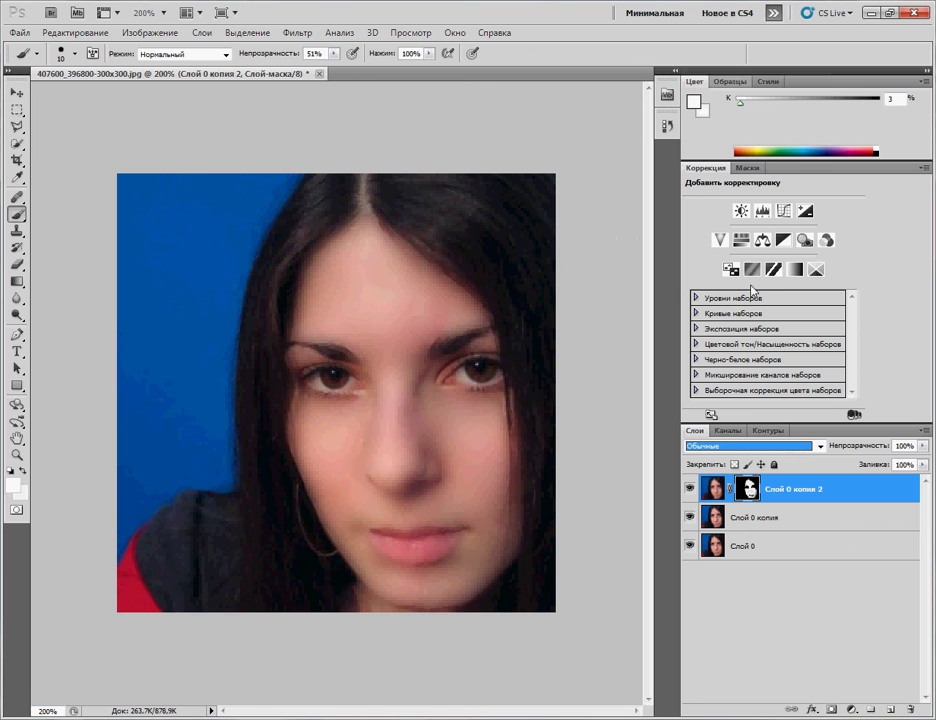
Apply the High Pass (Цветовой контраст) filter with a radius of 4.7 pixels to the mask of Слой 0 копия 2.
left_click(295, 35)
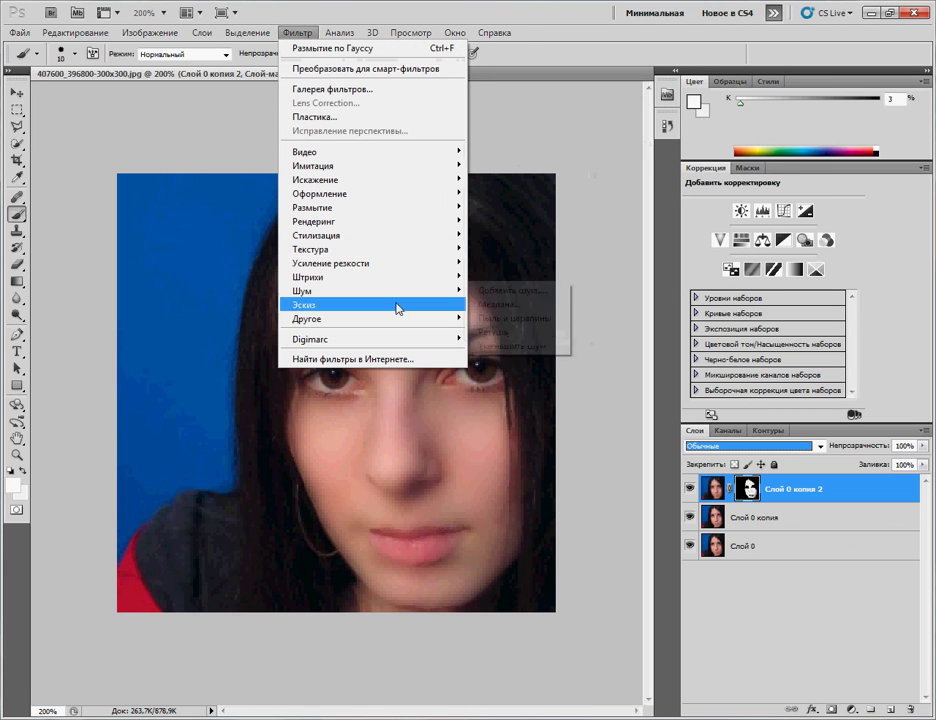
mouse_move(466, 313)
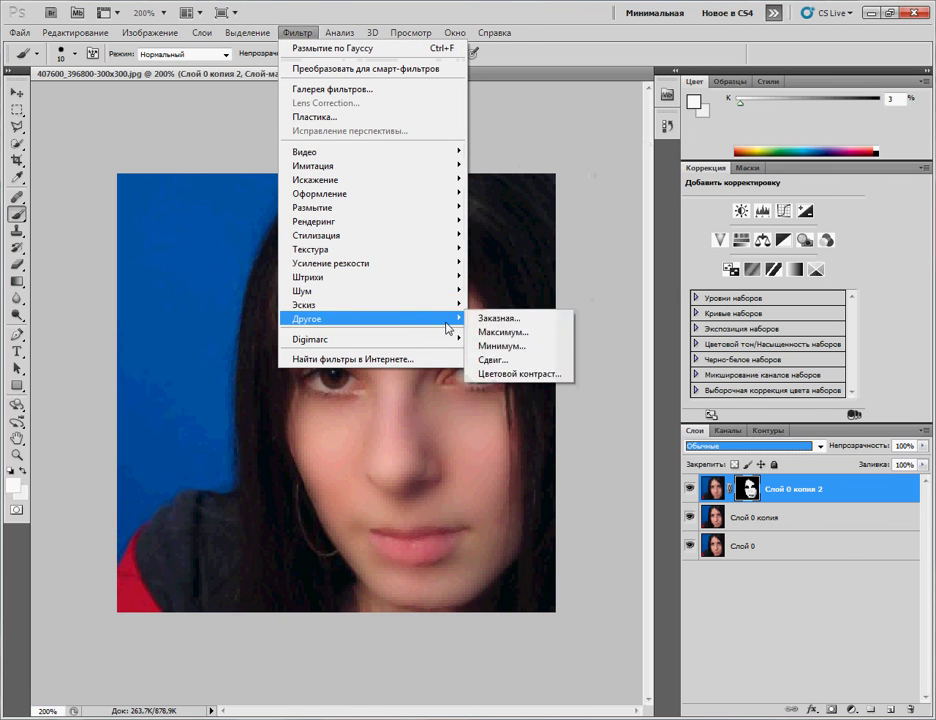
left_click(518, 377)
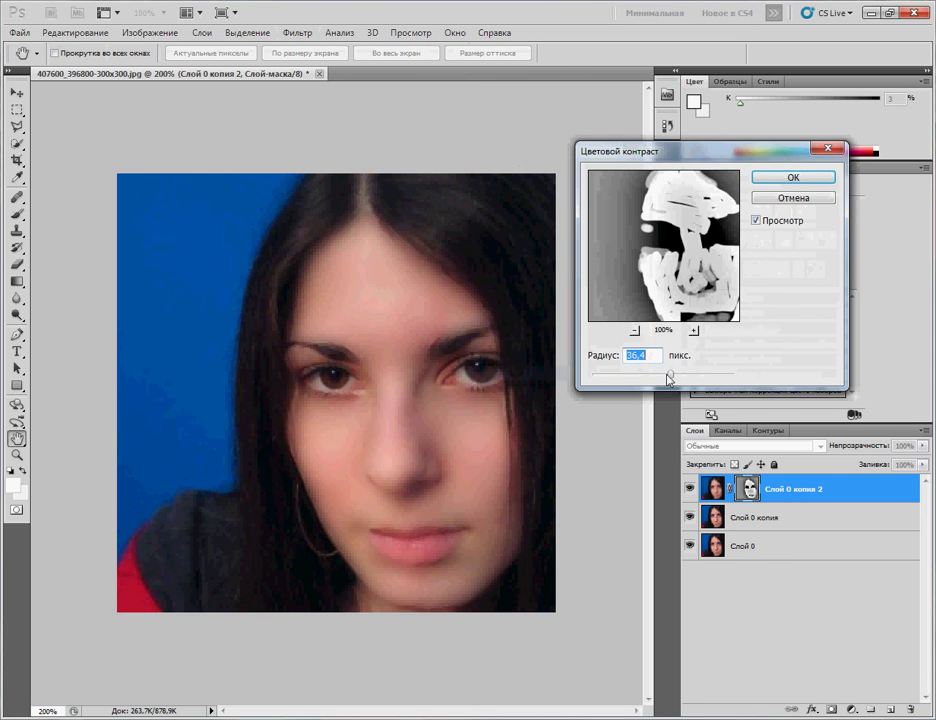
left_click_drag(669, 377, 629, 376)
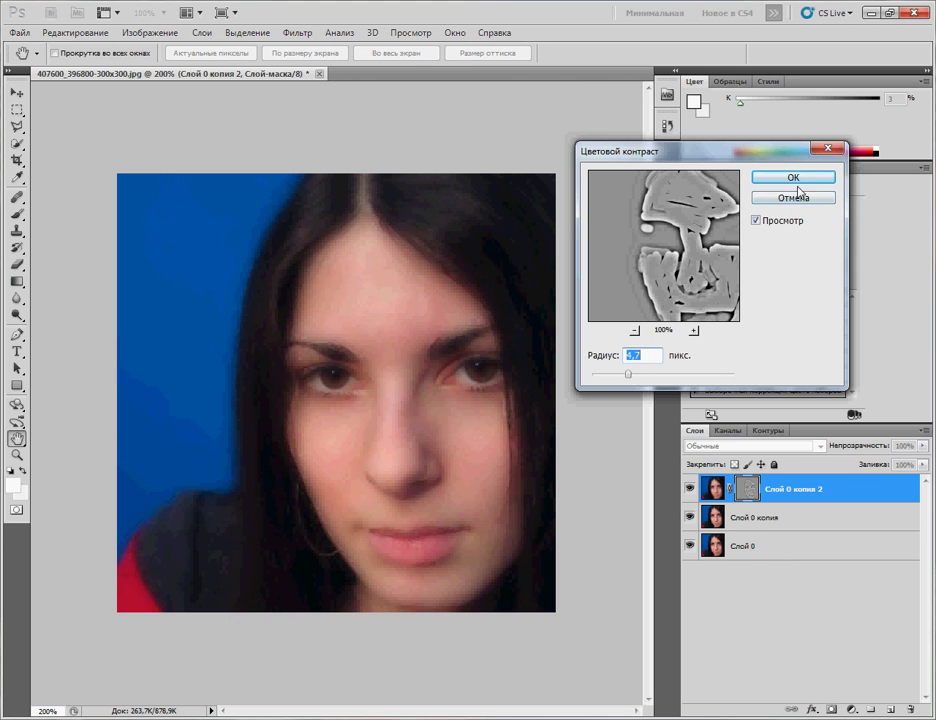
left_click(793, 178)
key("b")
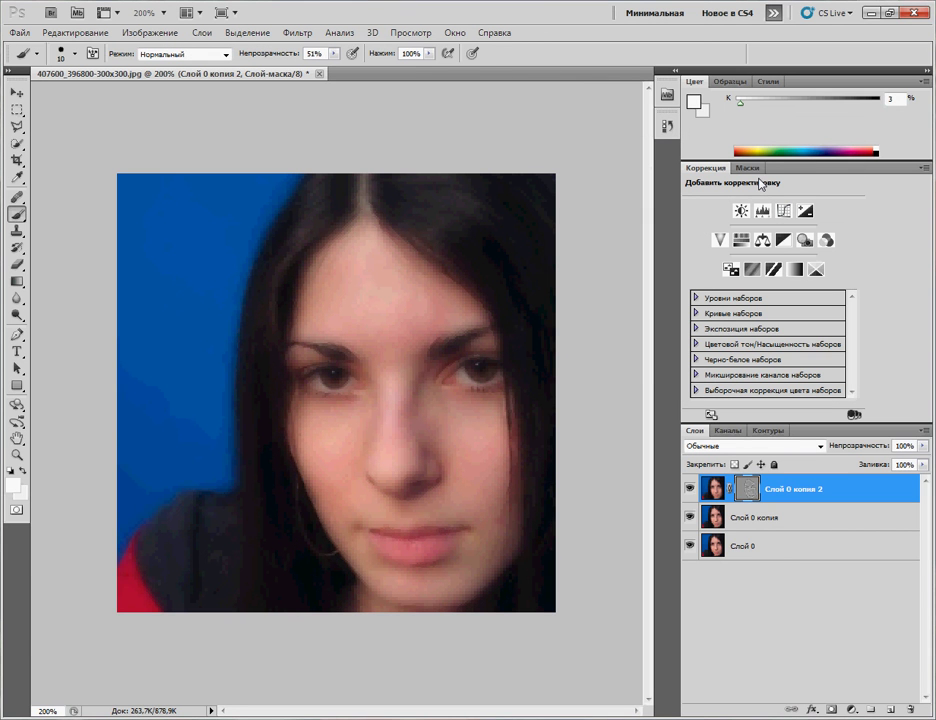
Try duplicating the masked layer Слой 0 копия 2, then undo the duplication.
key("ctrl+j")
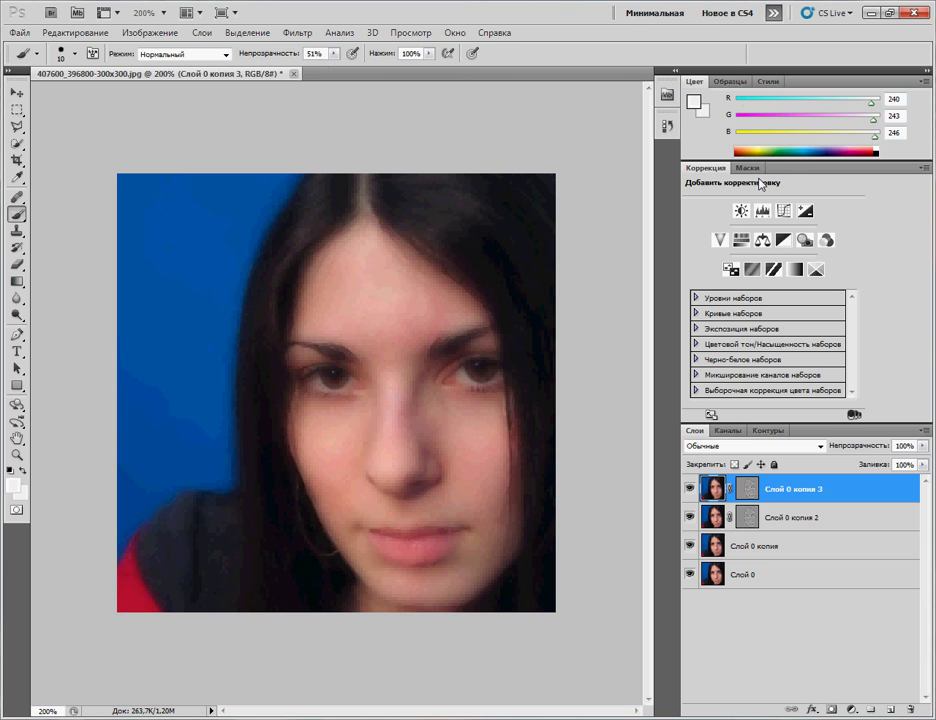
key("ctrl+z")
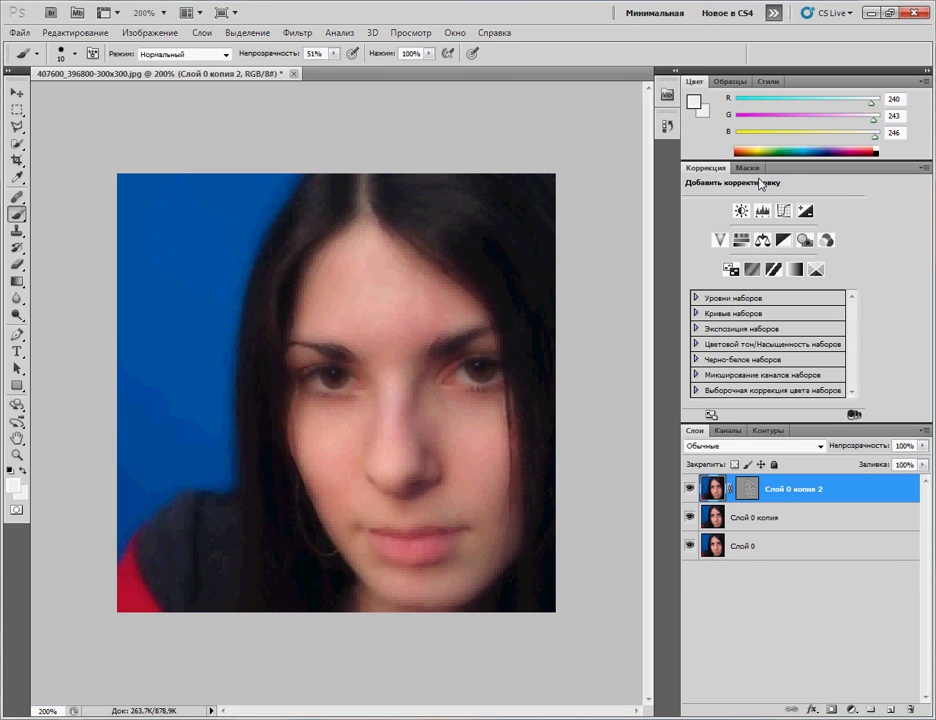
Compare the portrait before and after retouching by hiding and restoring both layer copies, and check the result at a smaller size.
left_click(766, 518)
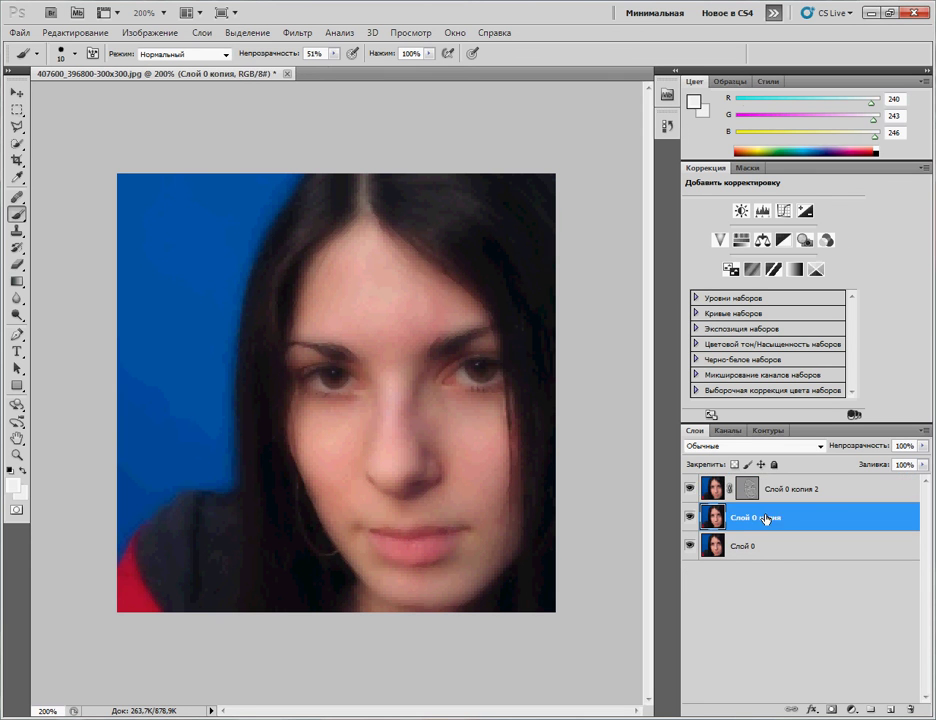
left_click_drag(688, 487, 690, 516)
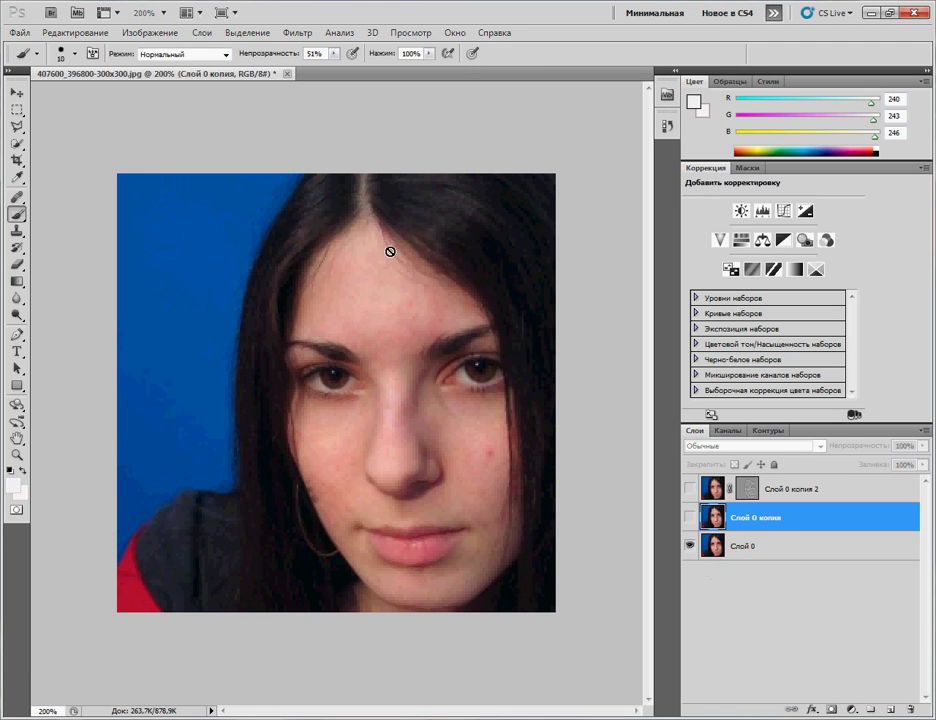
left_click(692, 518)
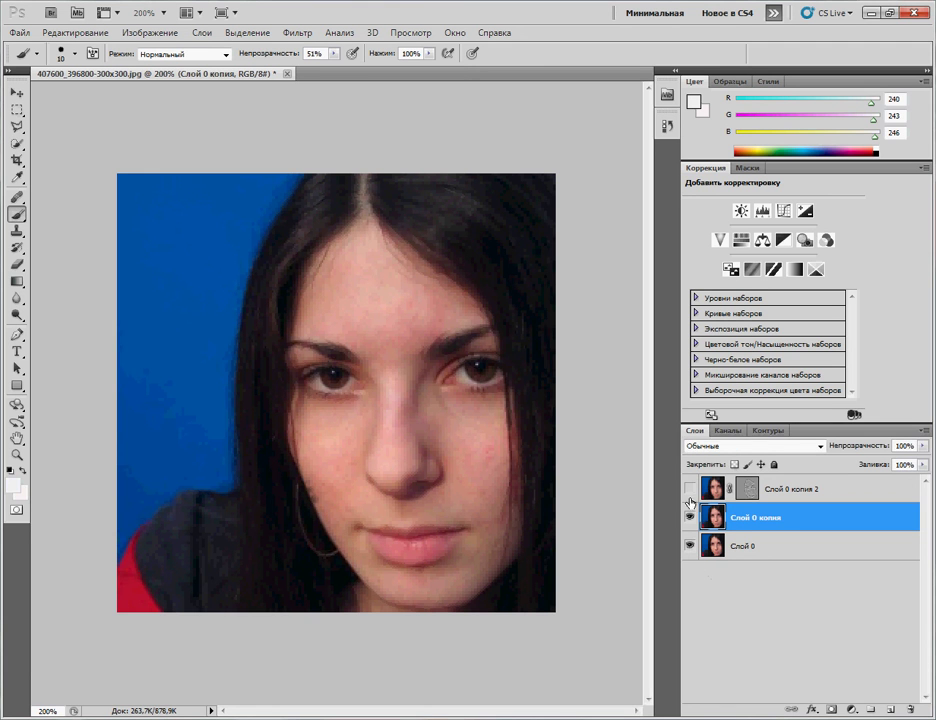
left_click(689, 487)
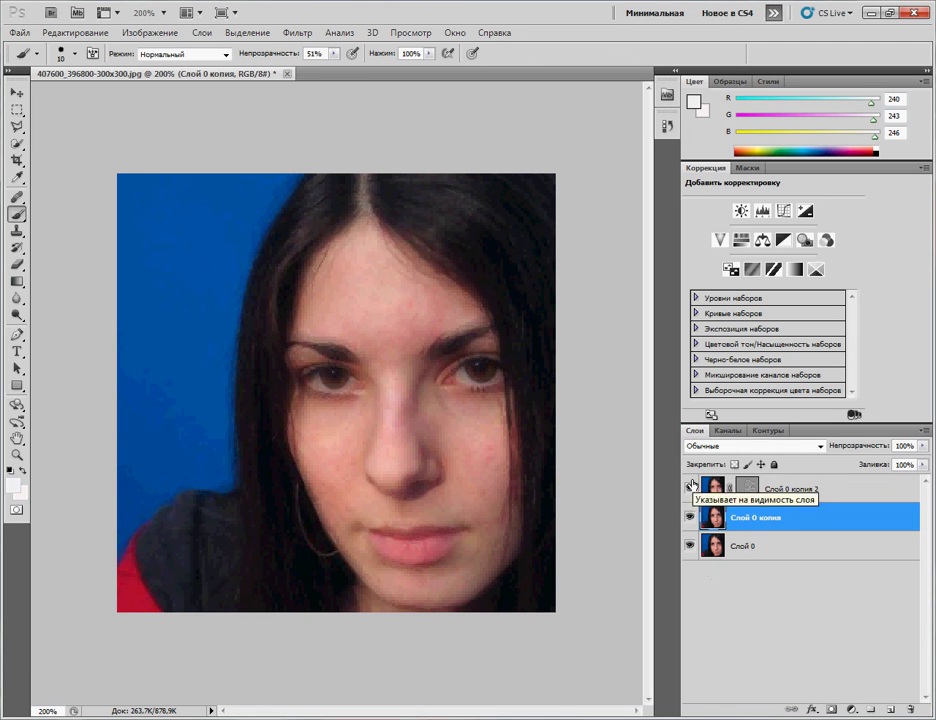
key("ctrl+minus")
key("ctrl+minus")
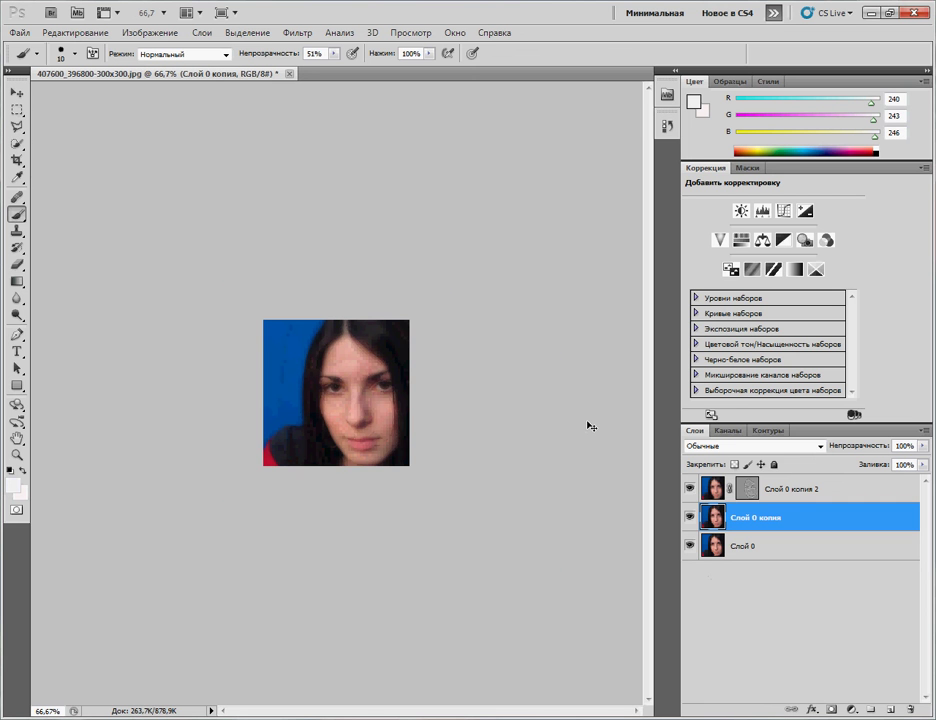
key("ctrl+plus")
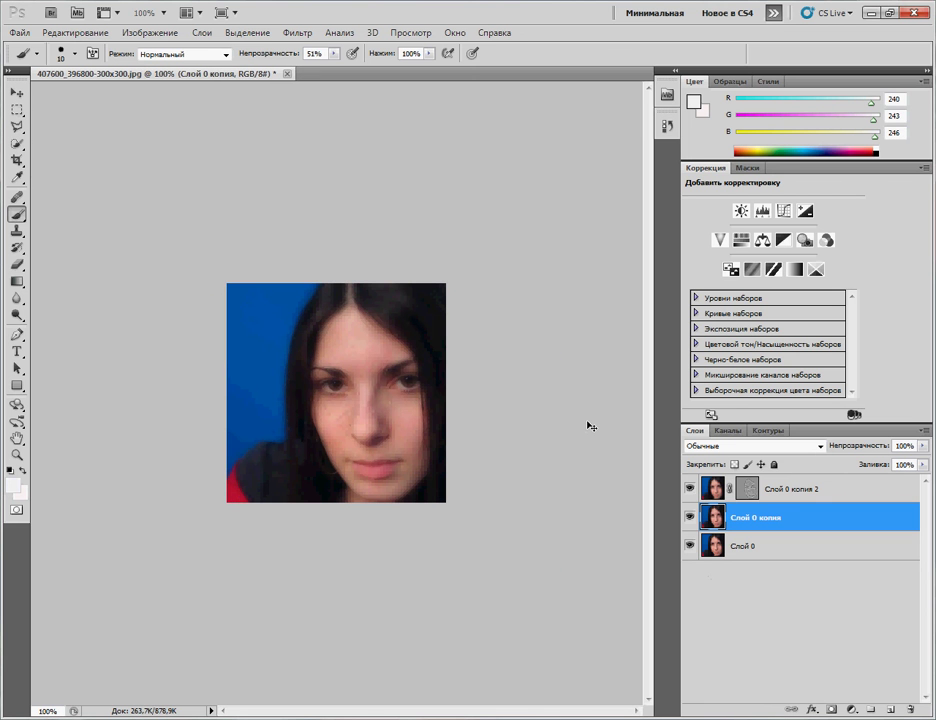
Close Photoshop and open 407600_396800300x300.jpg from the desktop folder До и после in the photo viewer.
left_click(914, 13)
left_click(473, 275)
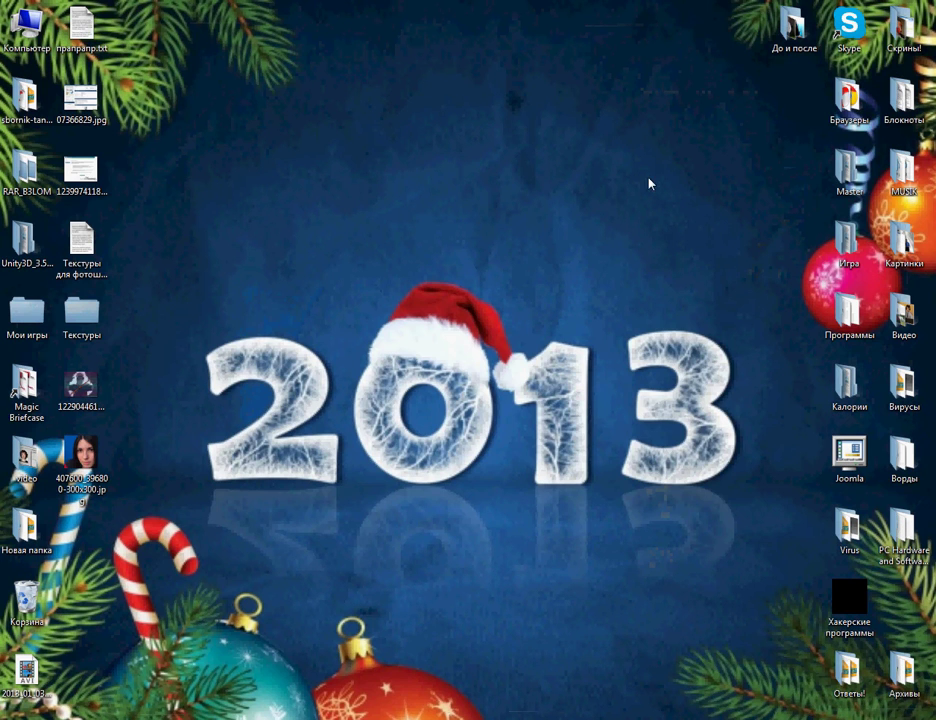
double_click(791, 28)
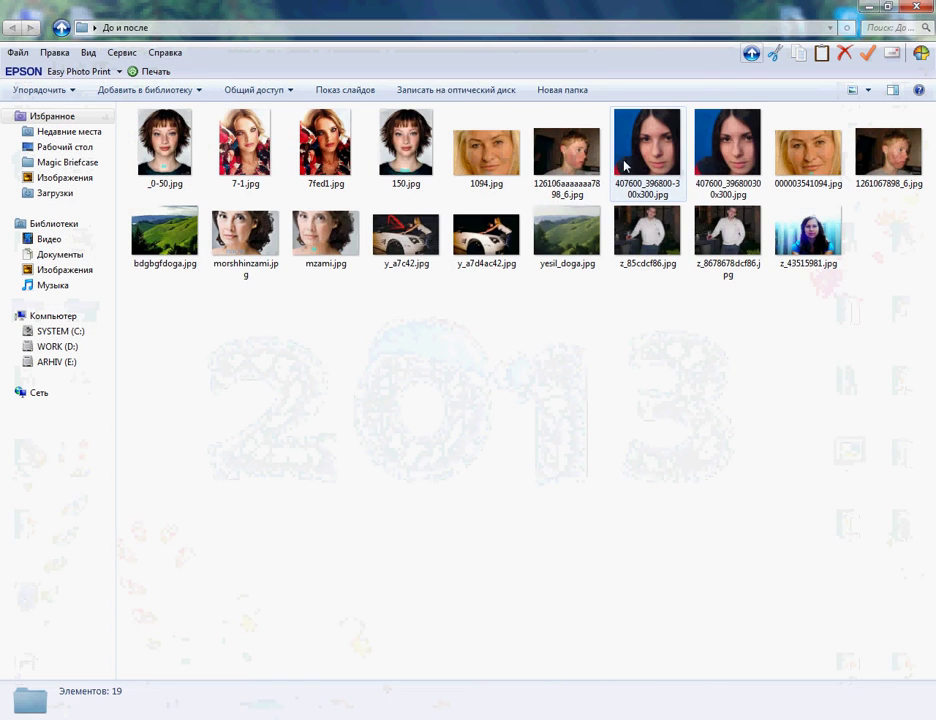
double_click(721, 155)
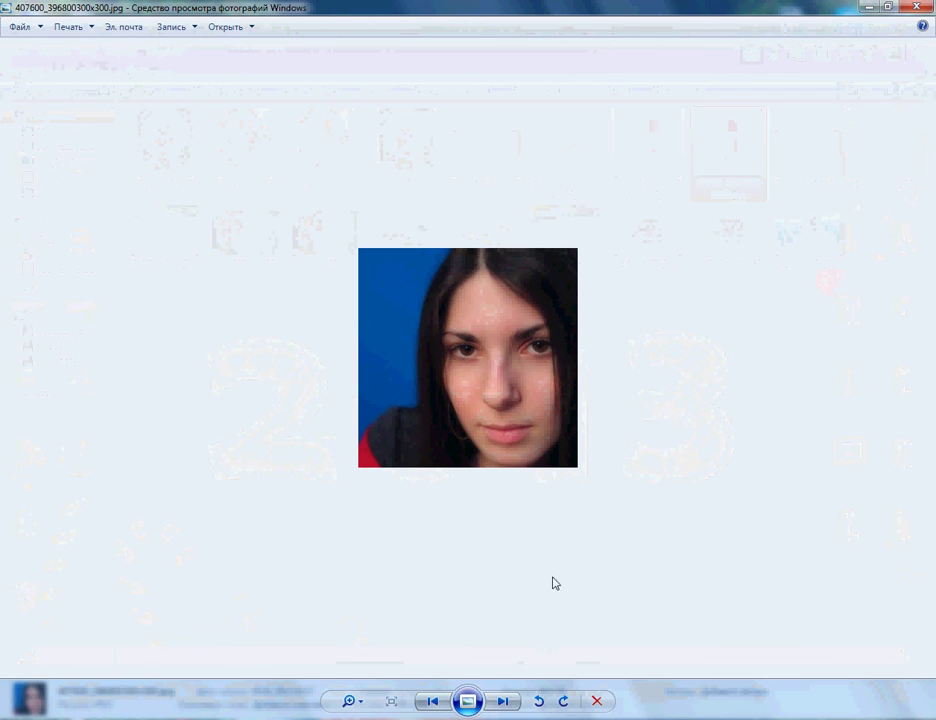
Compare the original and retouched portrait files in the photo viewer, enlarging the original to inspect the skin.
left_click(348, 701)
left_click_drag(340, 708, 346, 686)
left_click(429, 706)
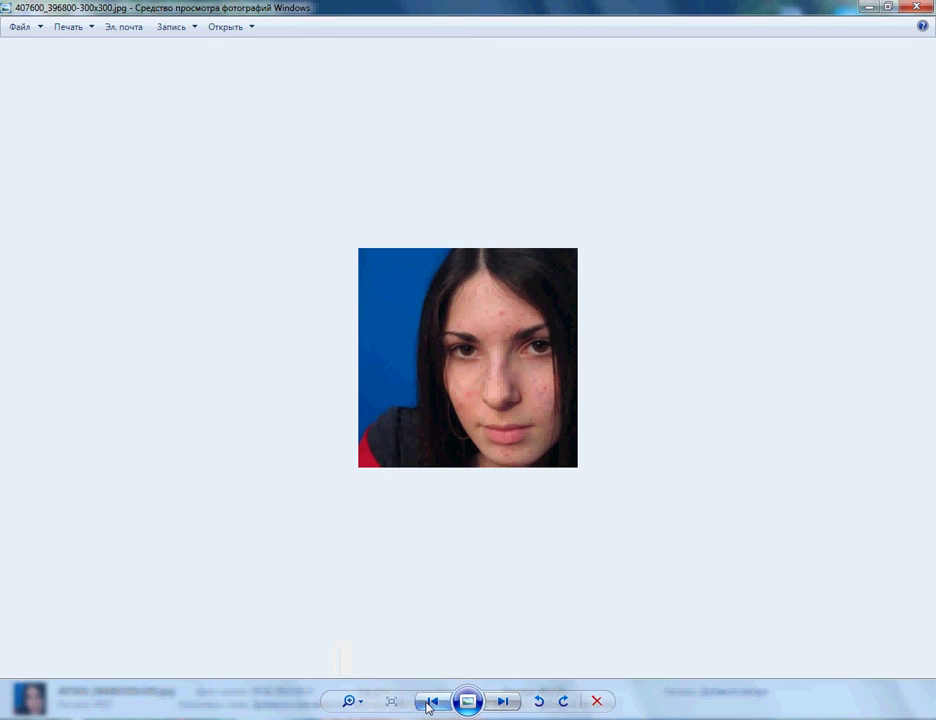
left_click(346, 704)
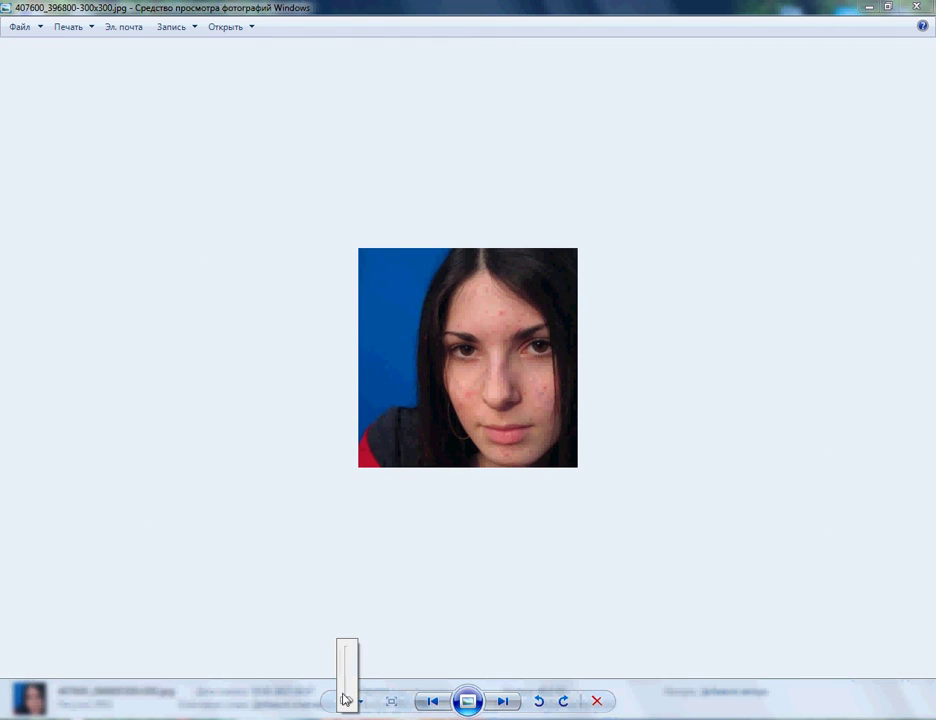
mouse_move(343, 699)
left_mouse_down()
mouse_move(347, 664)
mouse_move(350, 711)
left_mouse_up()
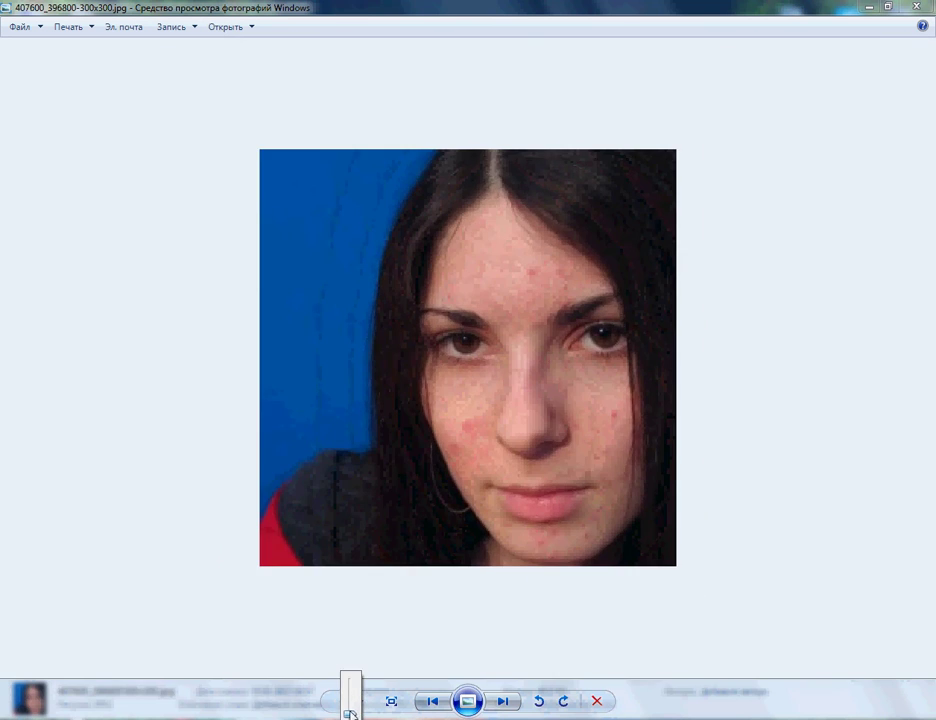
left_click(509, 709)
left_click(433, 706)
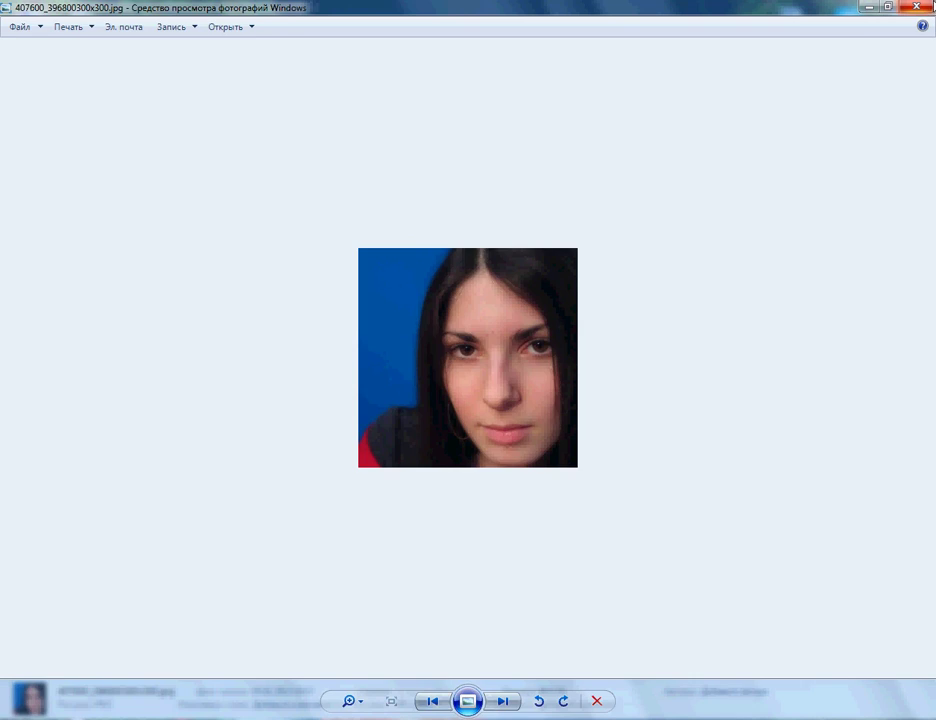
Close the photo viewer, minimise the folder window and continue Adobe Photoshop CS5 Extended in trial mode.
left_click(932, 6)
left_click(870, 6)
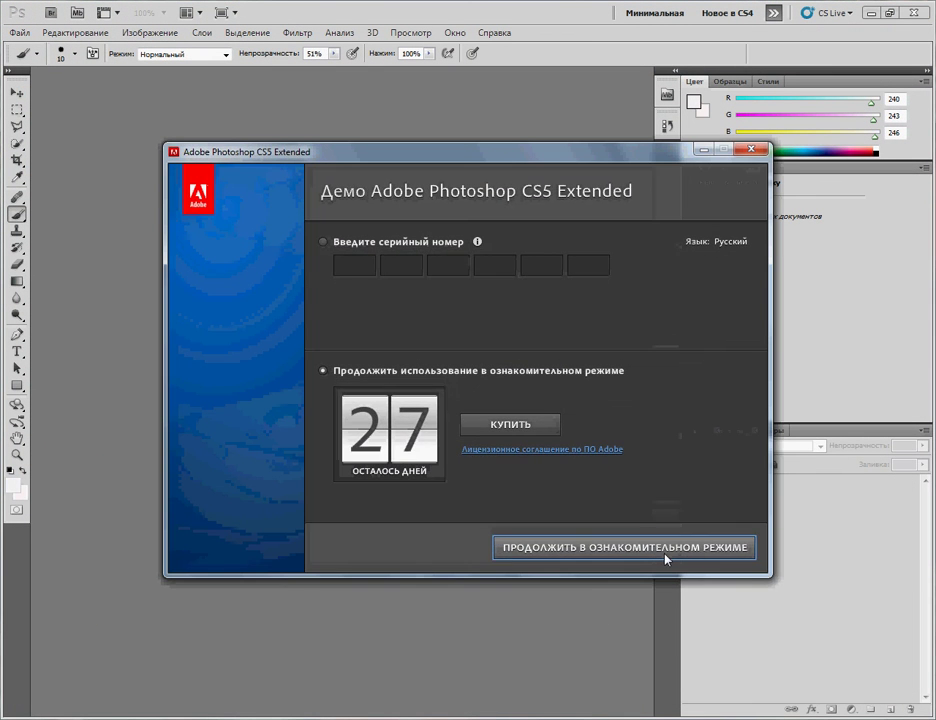
left_click(664, 558)
left_click(706, 551)
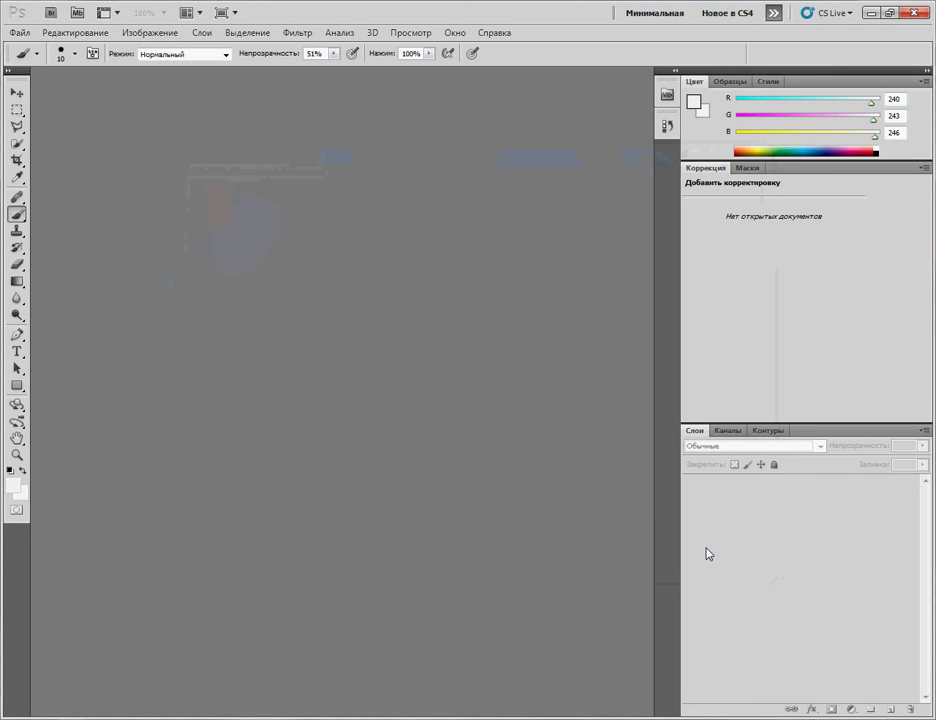